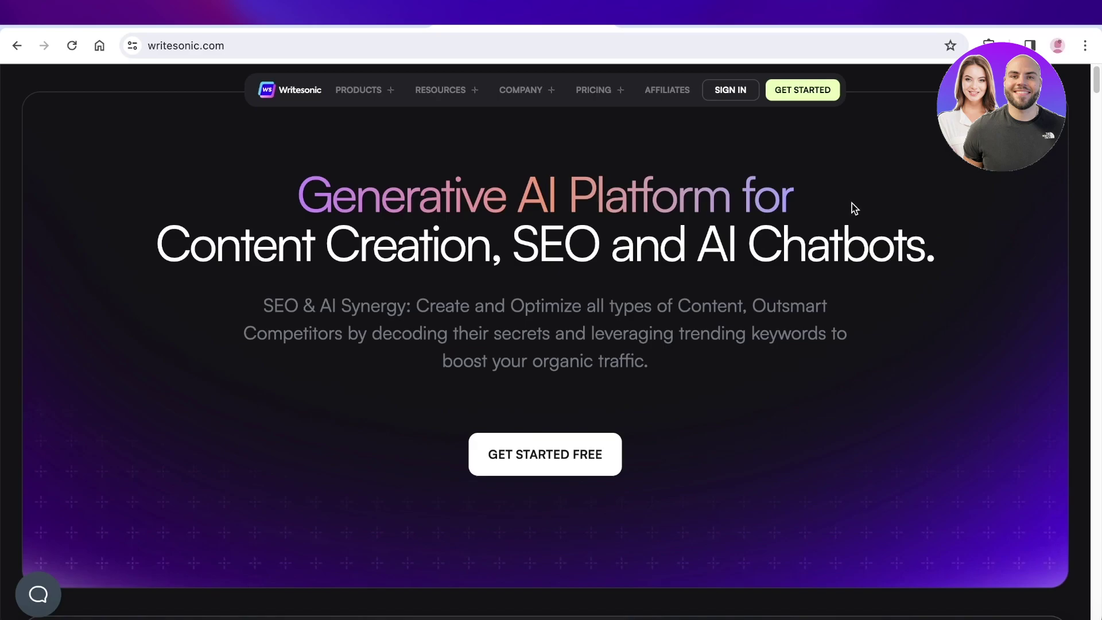
Browse the Writesonic landing page, then enter the signed-in app dashboard via GET STARTED.
scroll(850, 207, down, 3)
scroll(848, 208, up, 2)
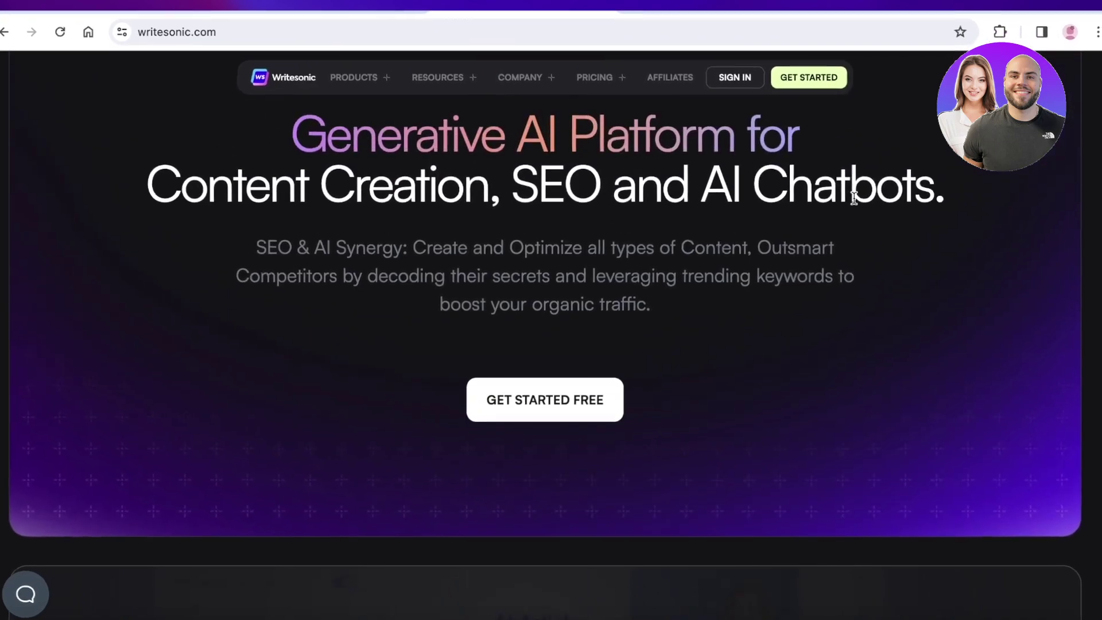
scroll(856, 201, down, 3)
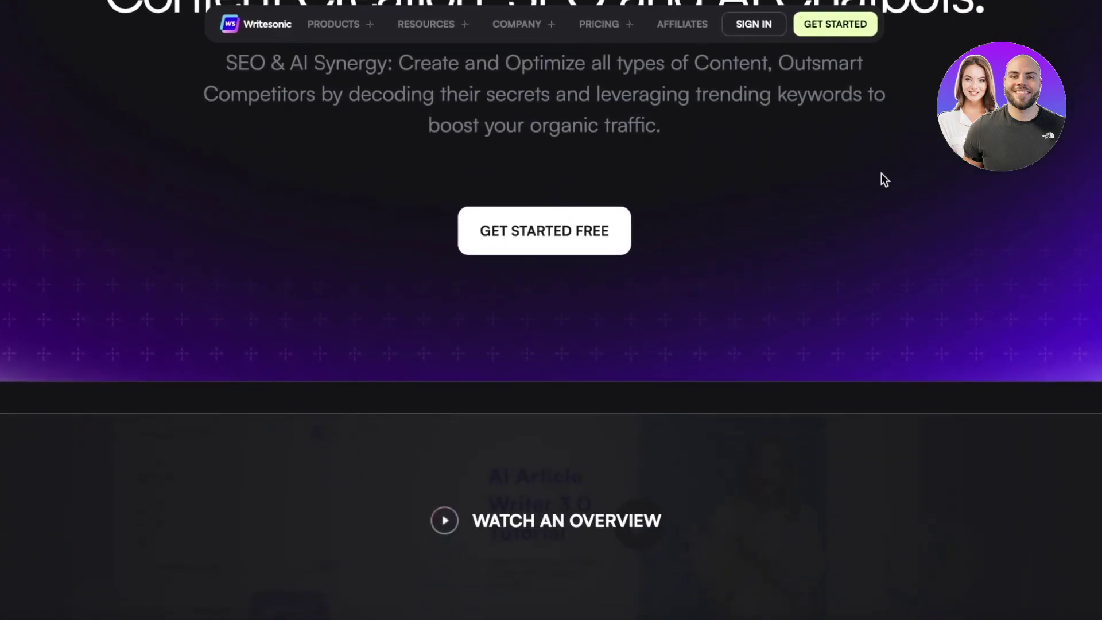
scroll(881, 178, down, 3)
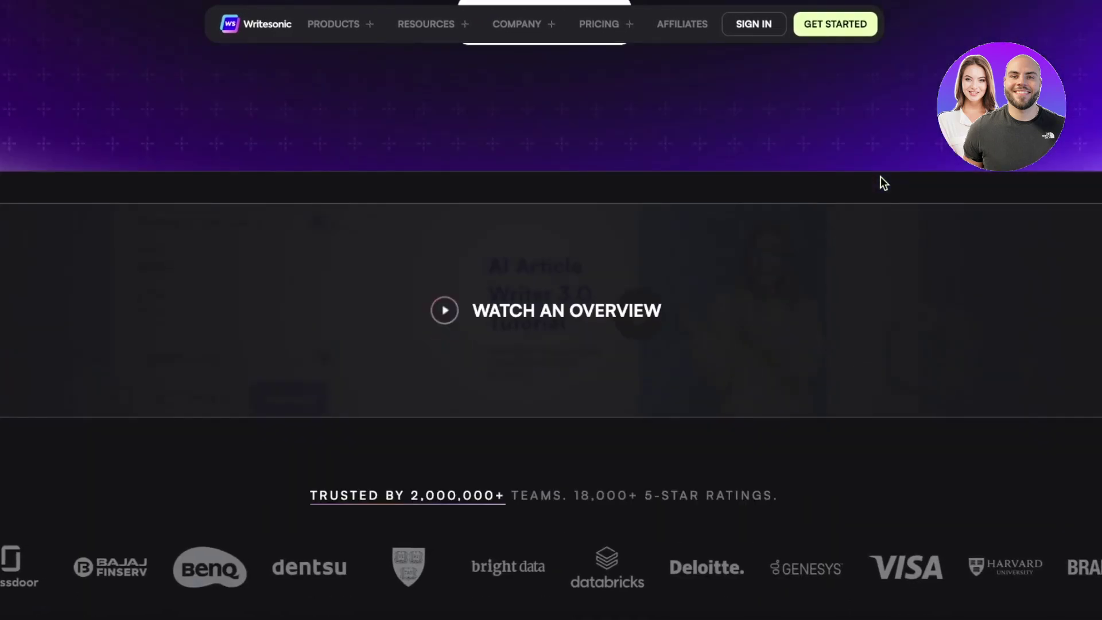
scroll(880, 181, down, 1)
scroll(879, 183, down, 3)
scroll(708, 434, down, 1)
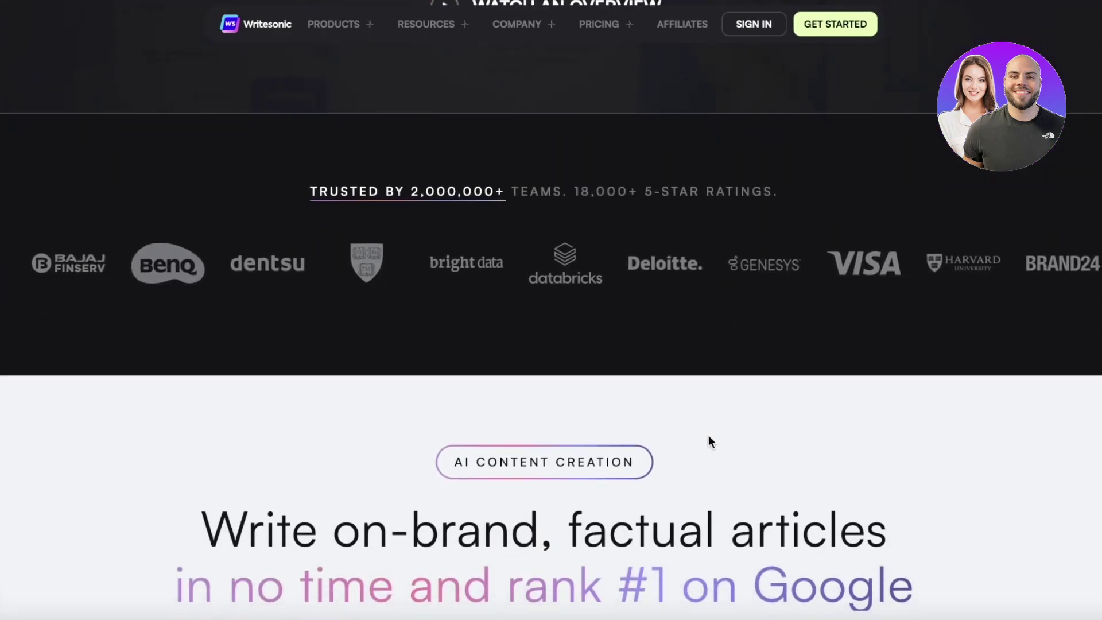
scroll(709, 435, down, 4)
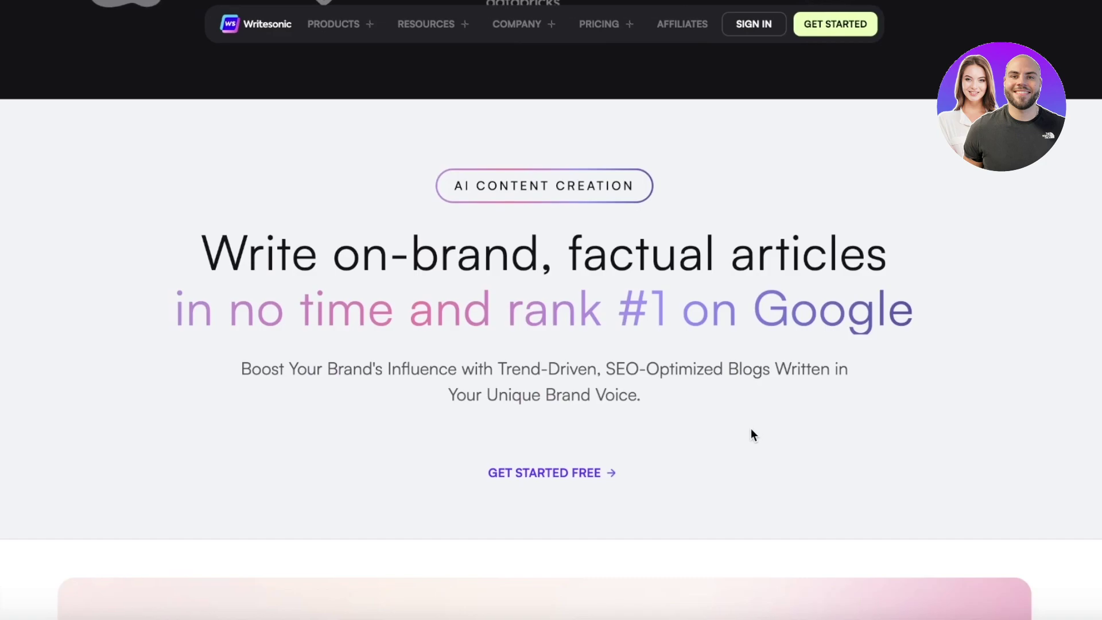
scroll(751, 430, down, 2)
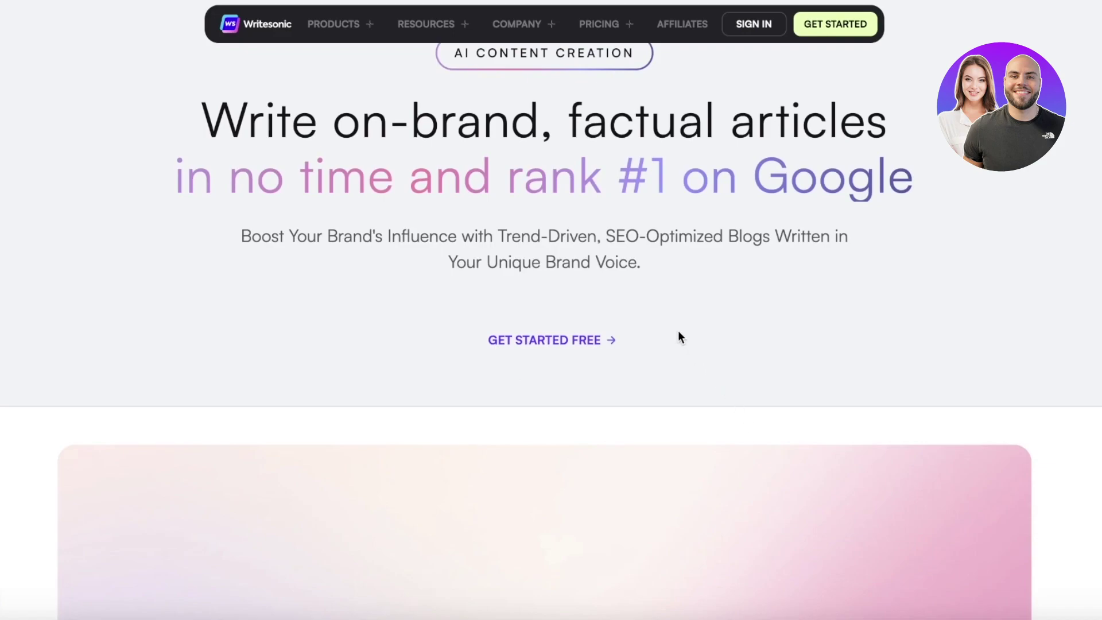
scroll(679, 337, down, 9)
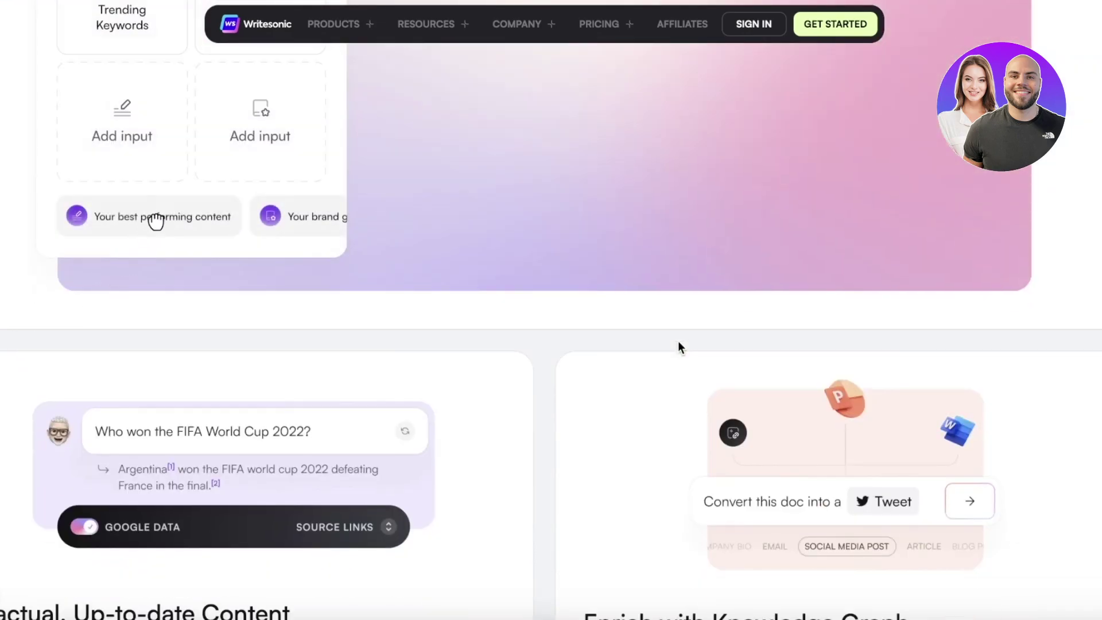
scroll(678, 347, down, 1)
scroll(677, 350, up, 3)
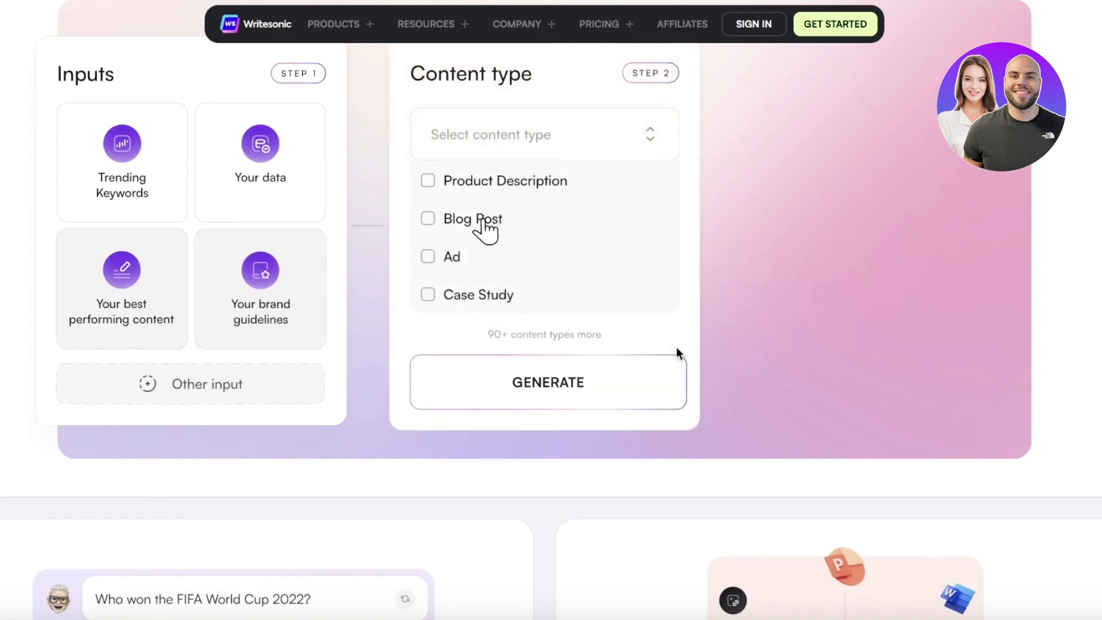
scroll(676, 346, down, 3)
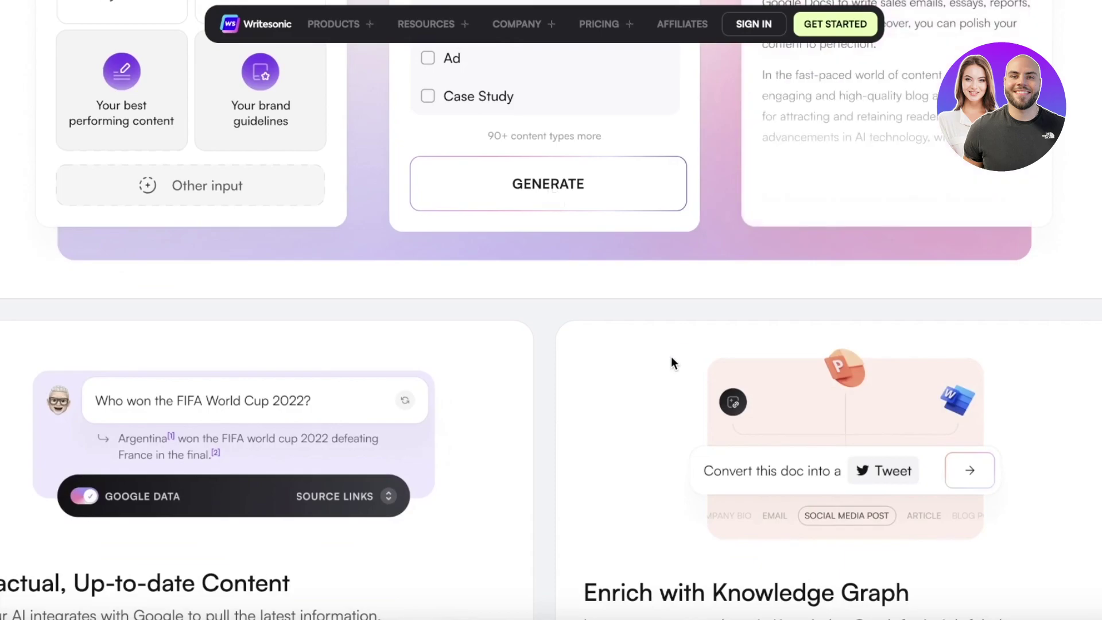
scroll(671, 357, down, 2)
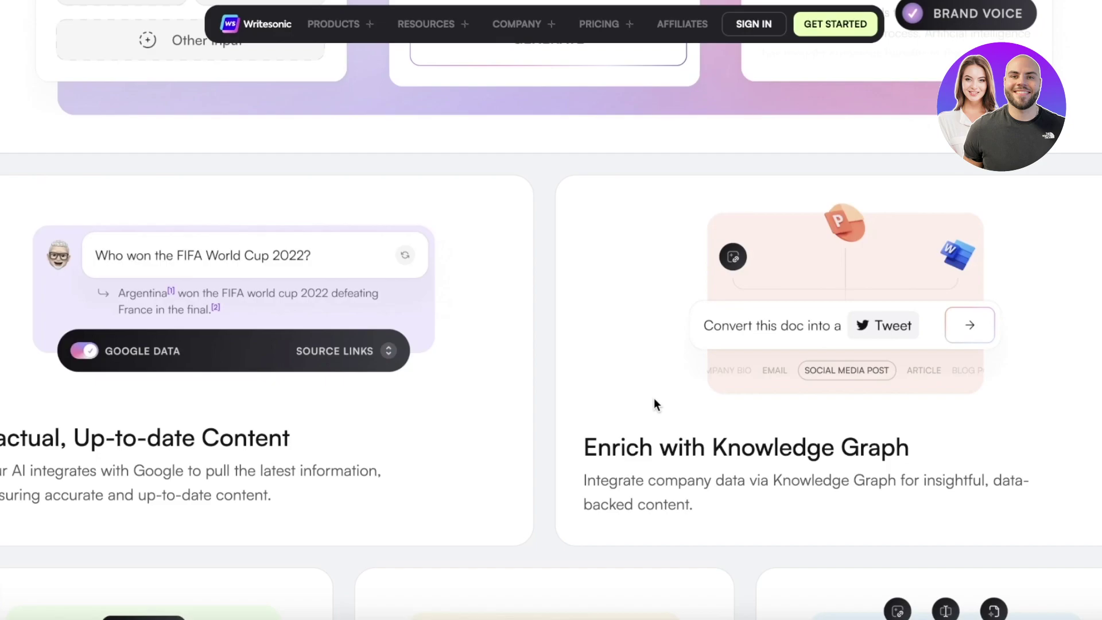
scroll(654, 404, down, 5)
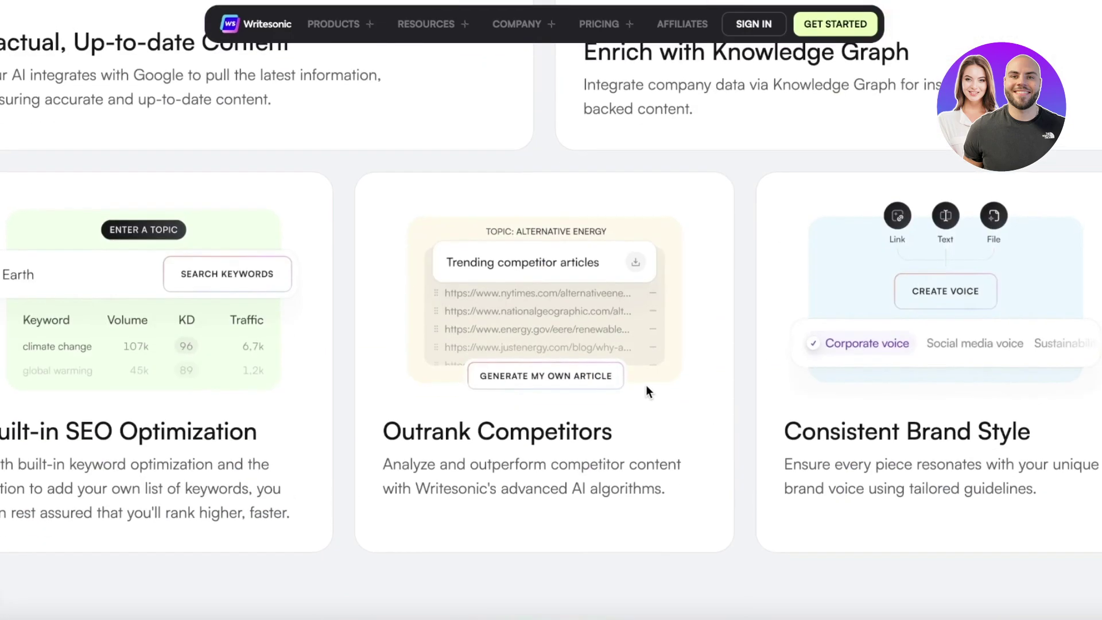
scroll(646, 384, up, 15)
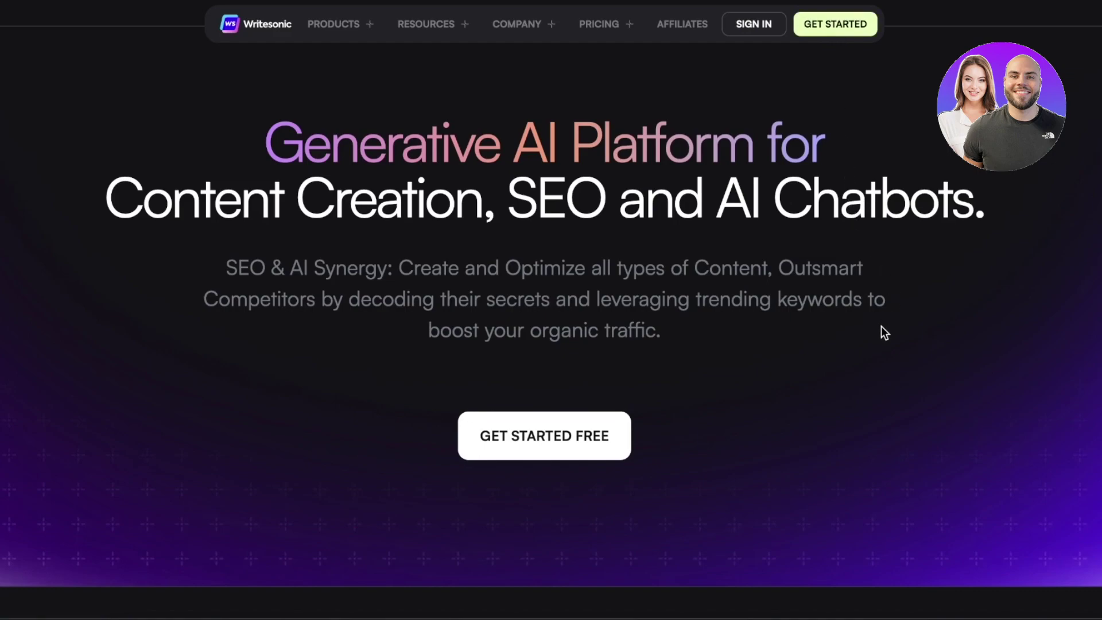
click(840, 26)
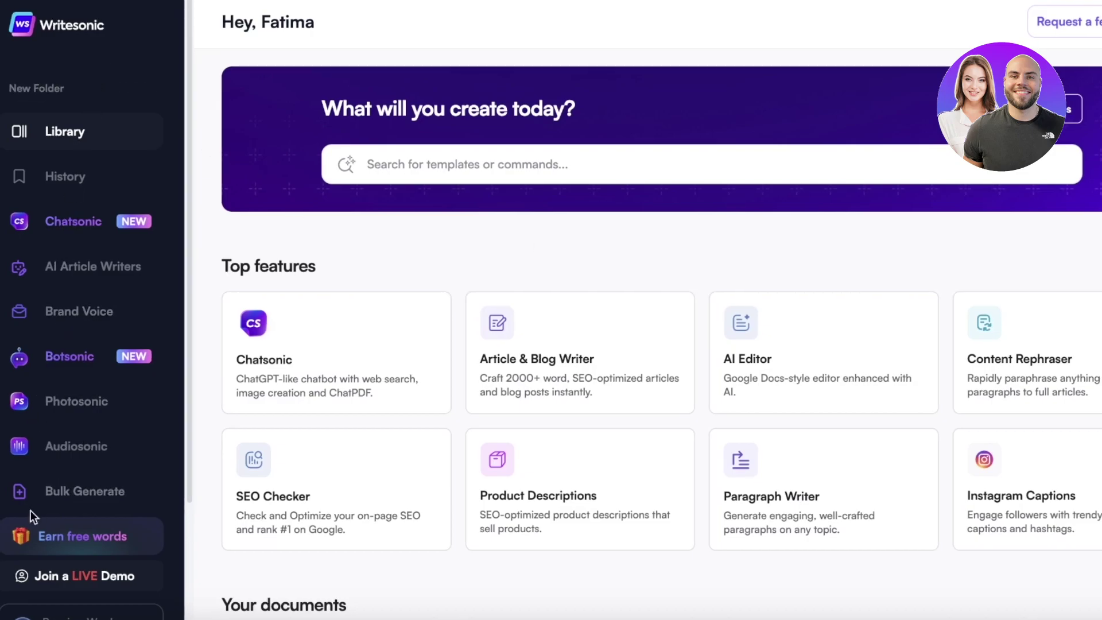
click(80, 90)
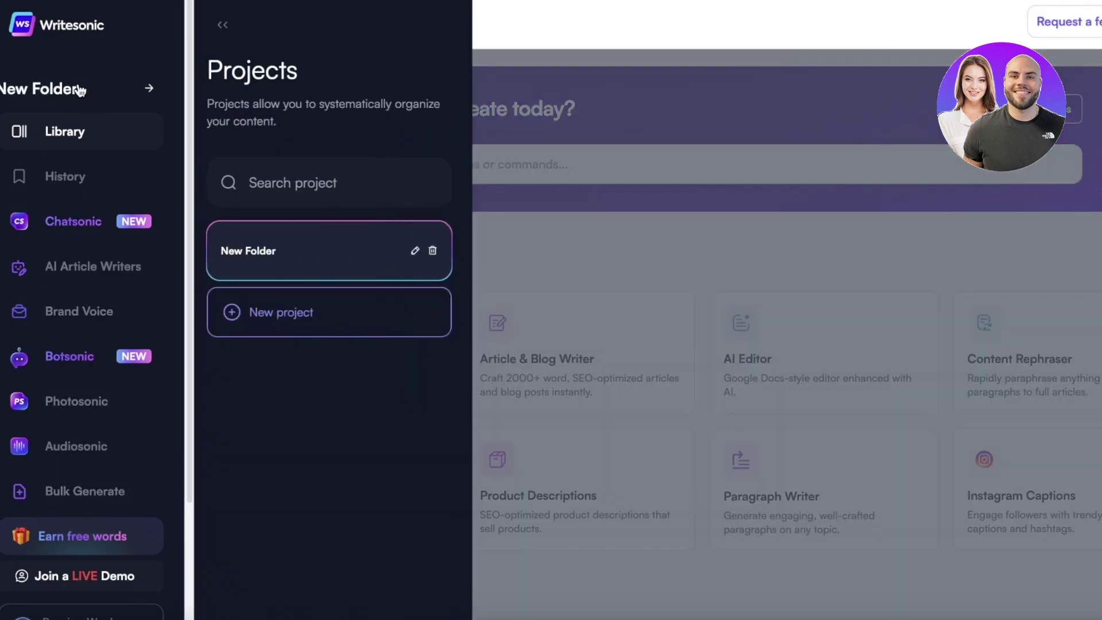
click(224, 27)
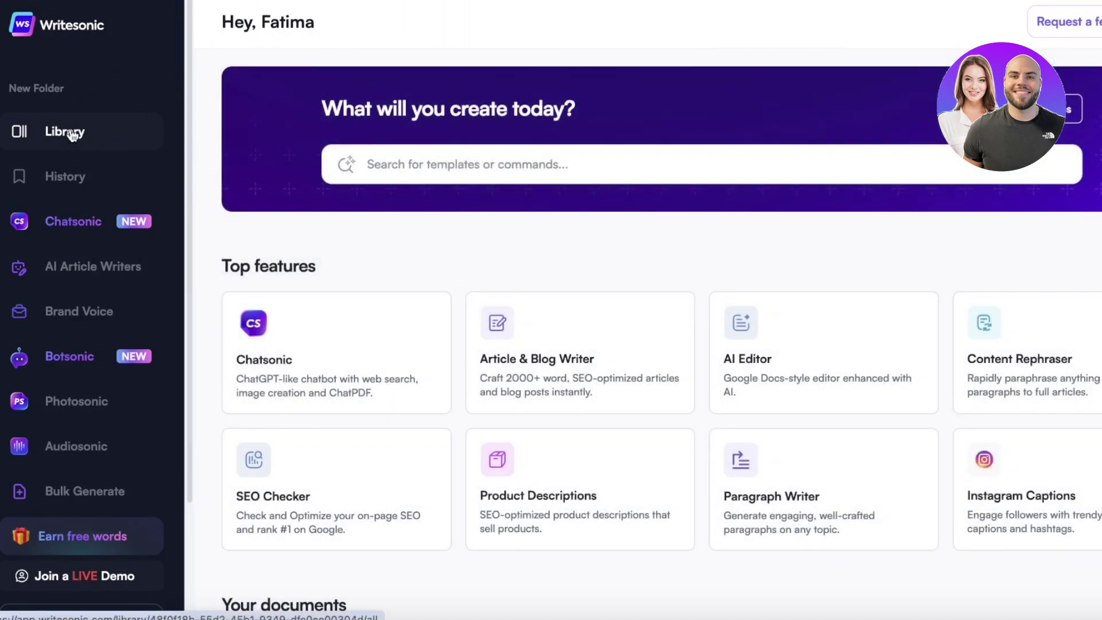
scroll(291, 199, down, 1)
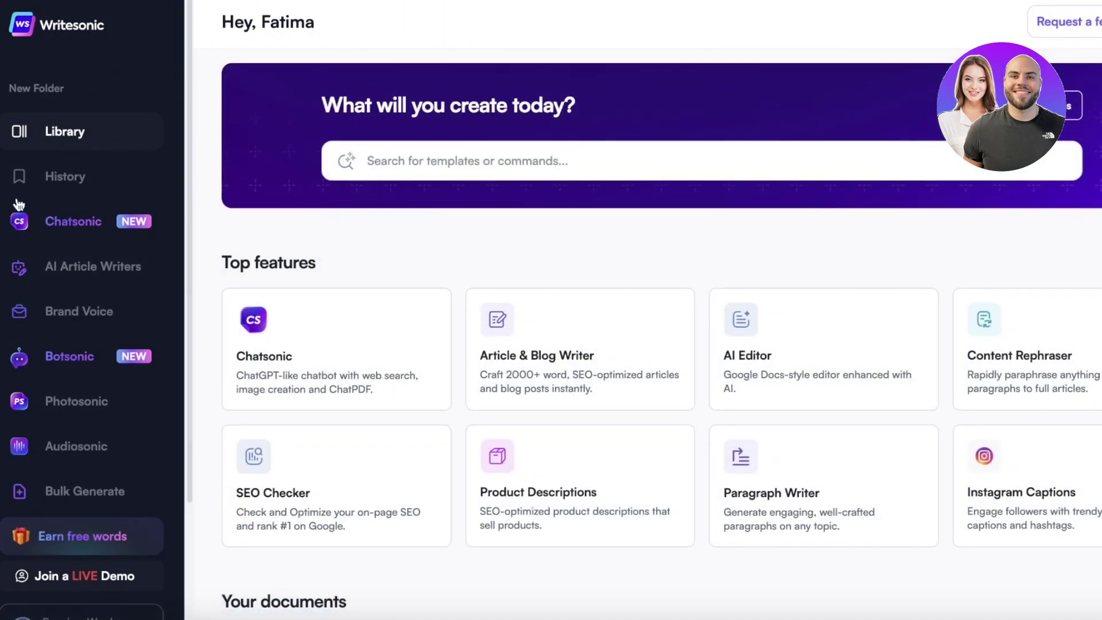
click(58, 179)
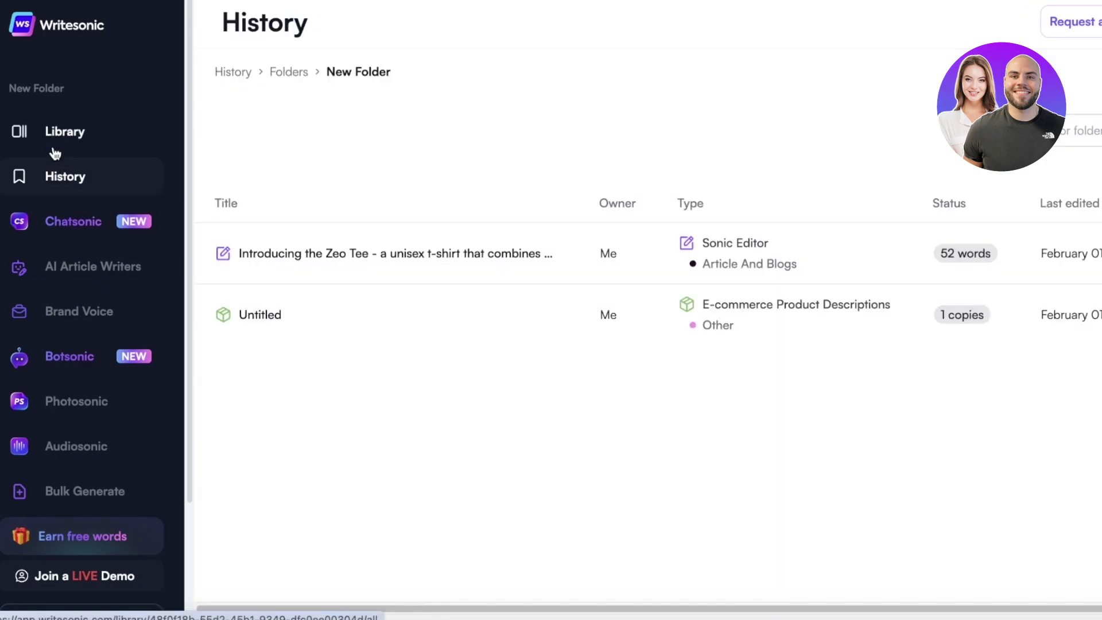
click(53, 154)
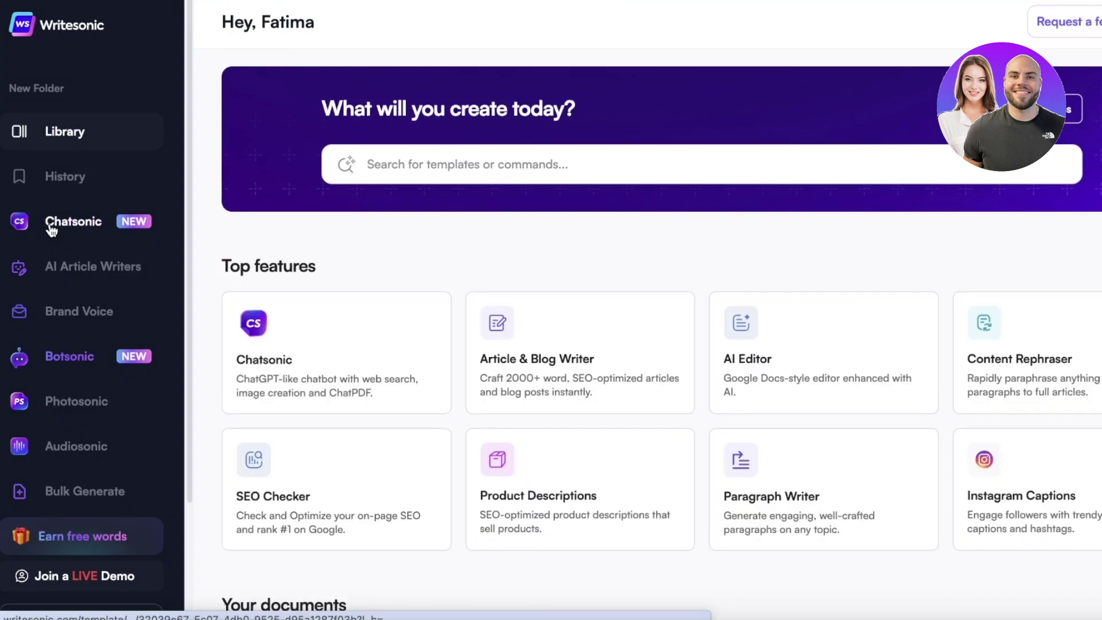
click(51, 225)
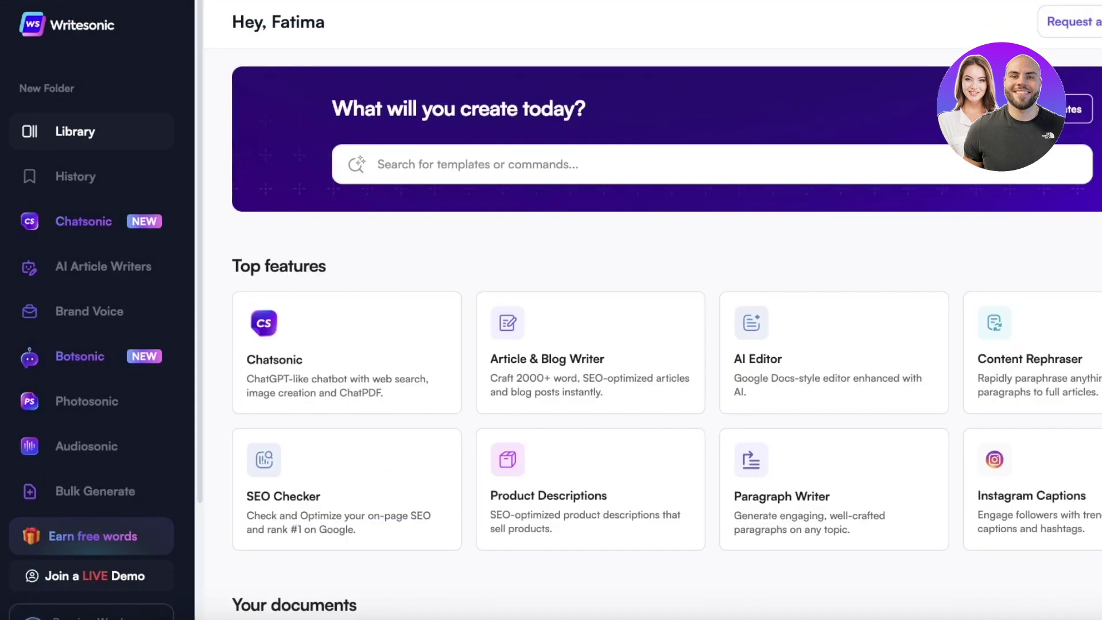
Visit the AI Article Writers, Brand Voice and Photosonic pages from the sidebar.
click(93, 279)
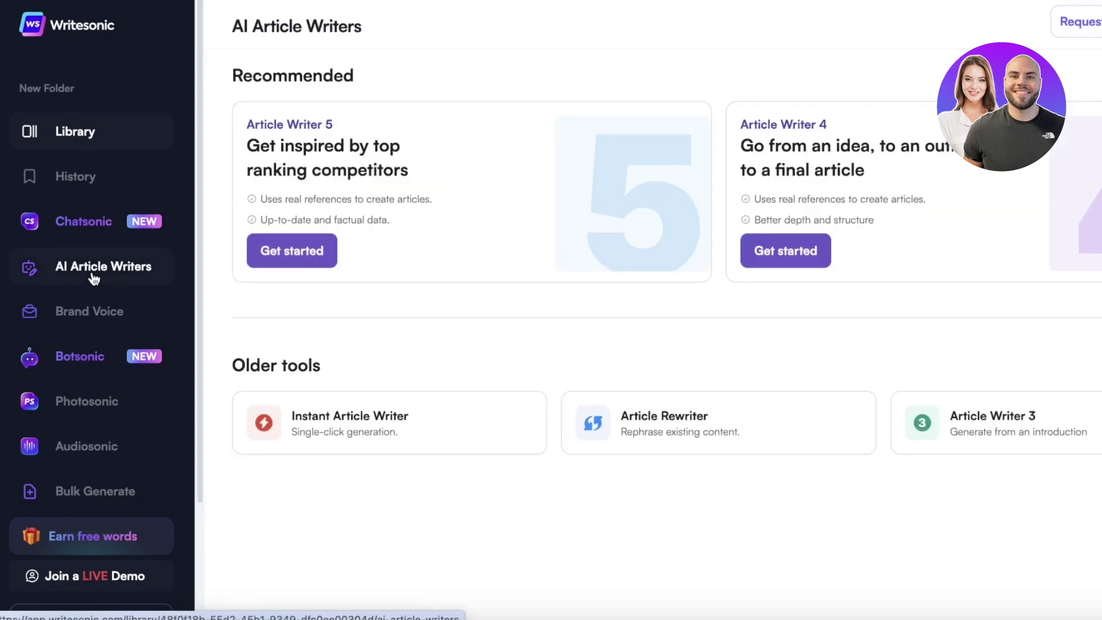
click(94, 318)
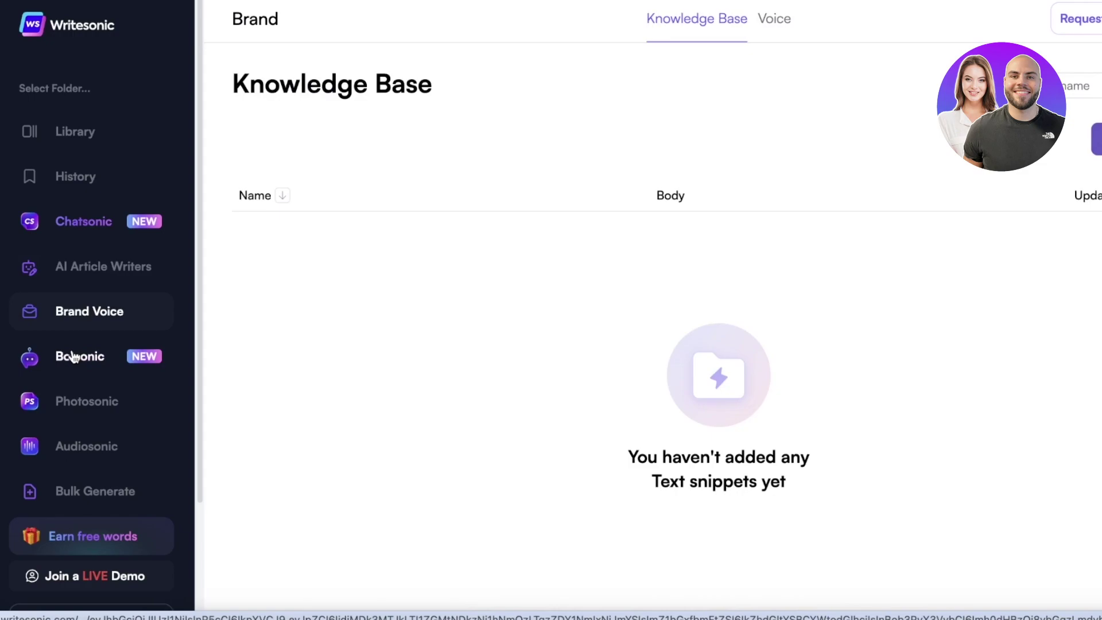
click(37, 418)
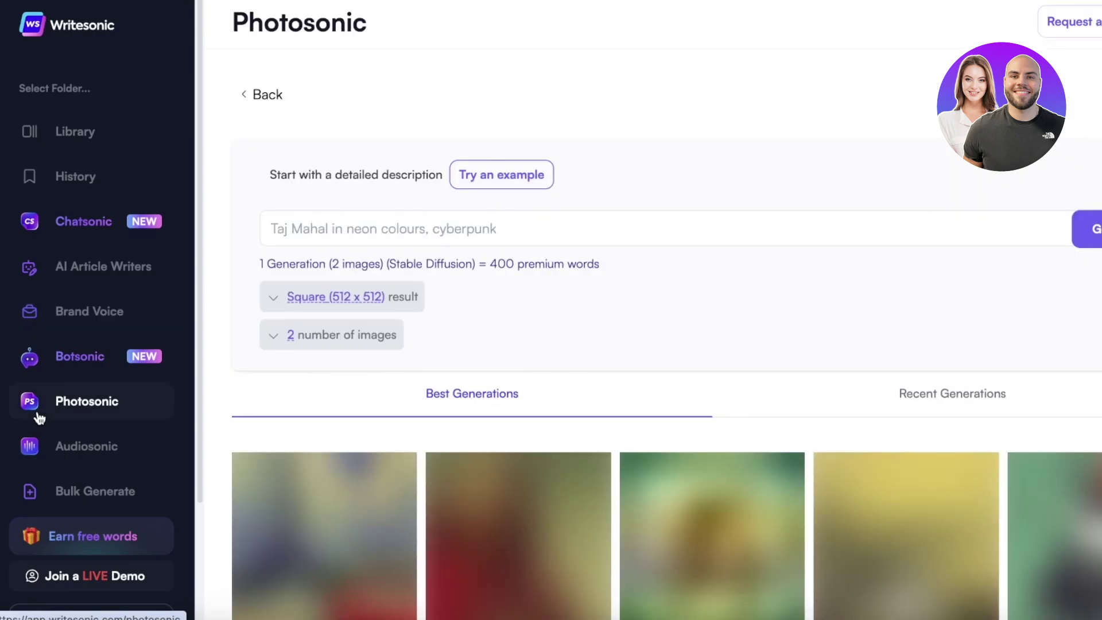
scroll(63, 454, down, 3)
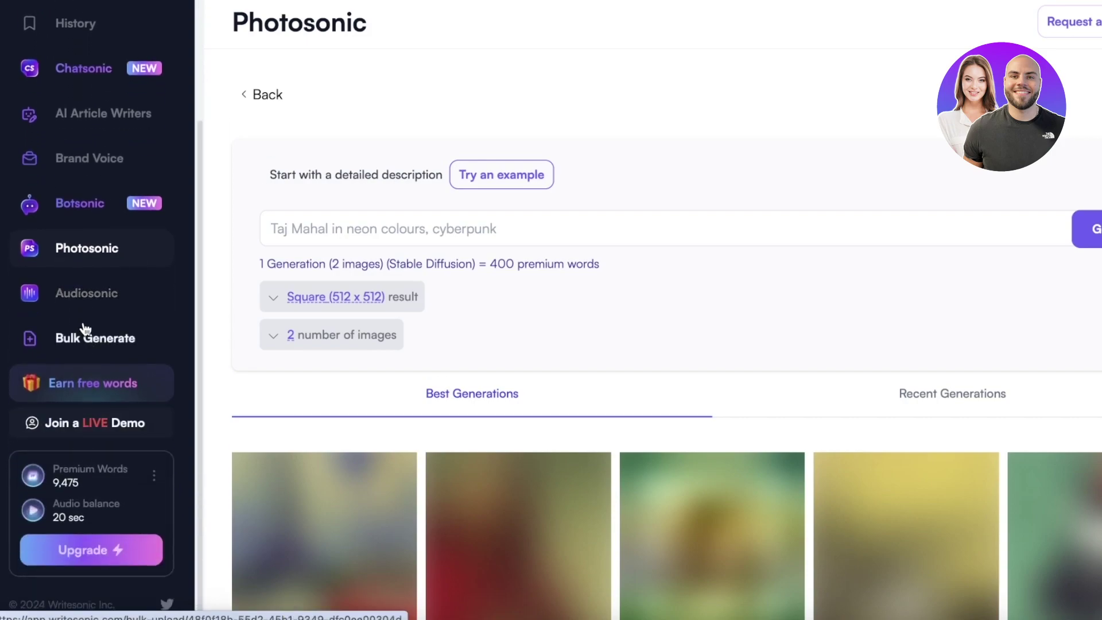
scroll(76, 348, up, 2)
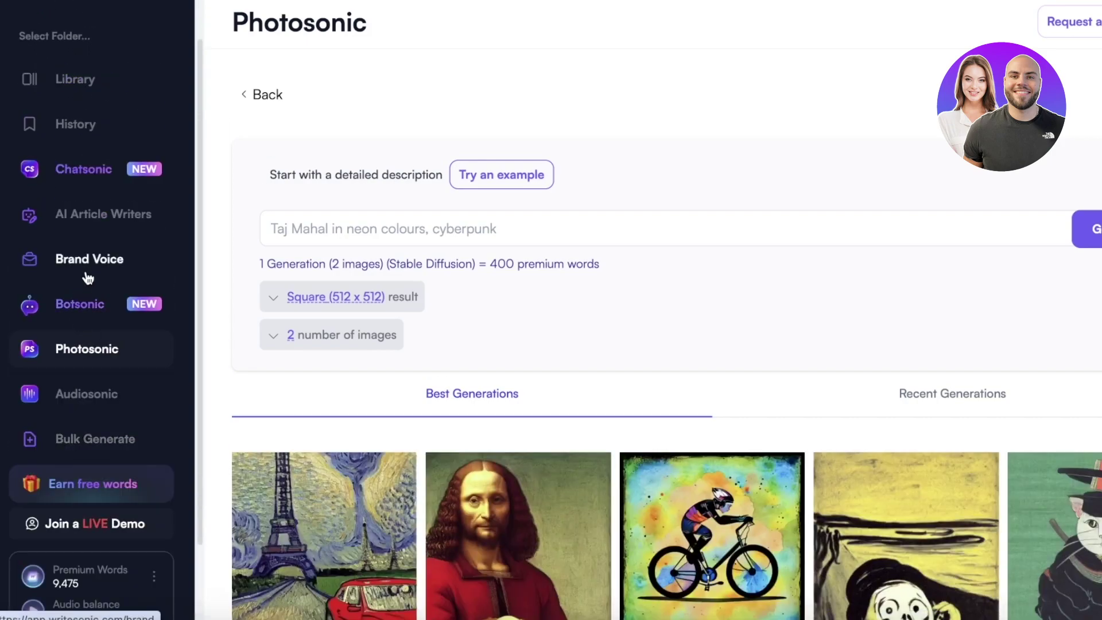
scroll(87, 281, down, 2)
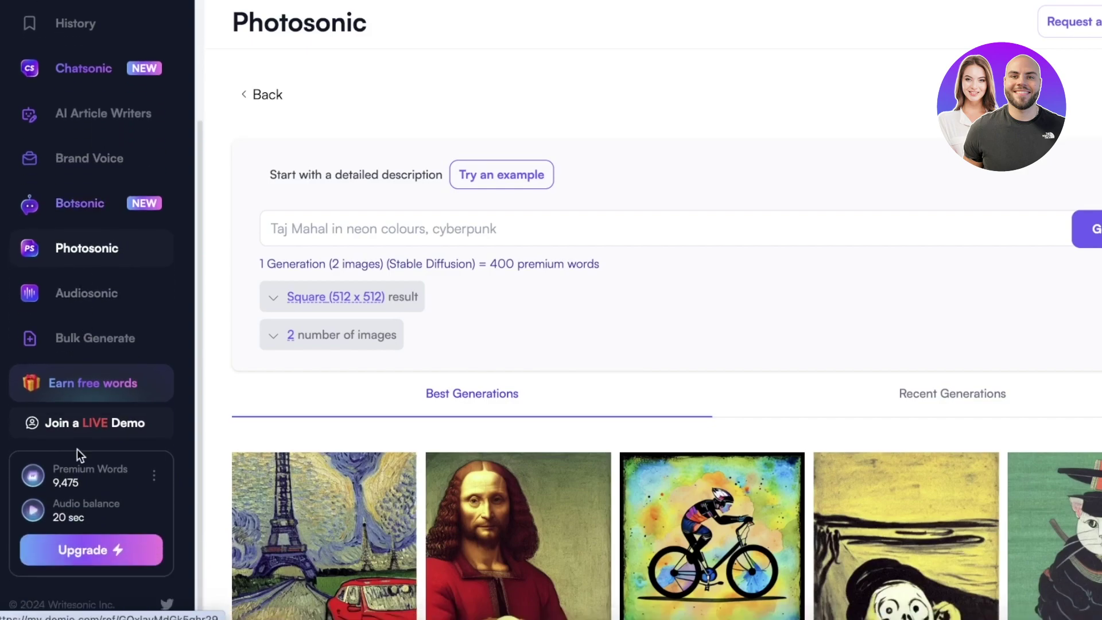
click(58, 544)
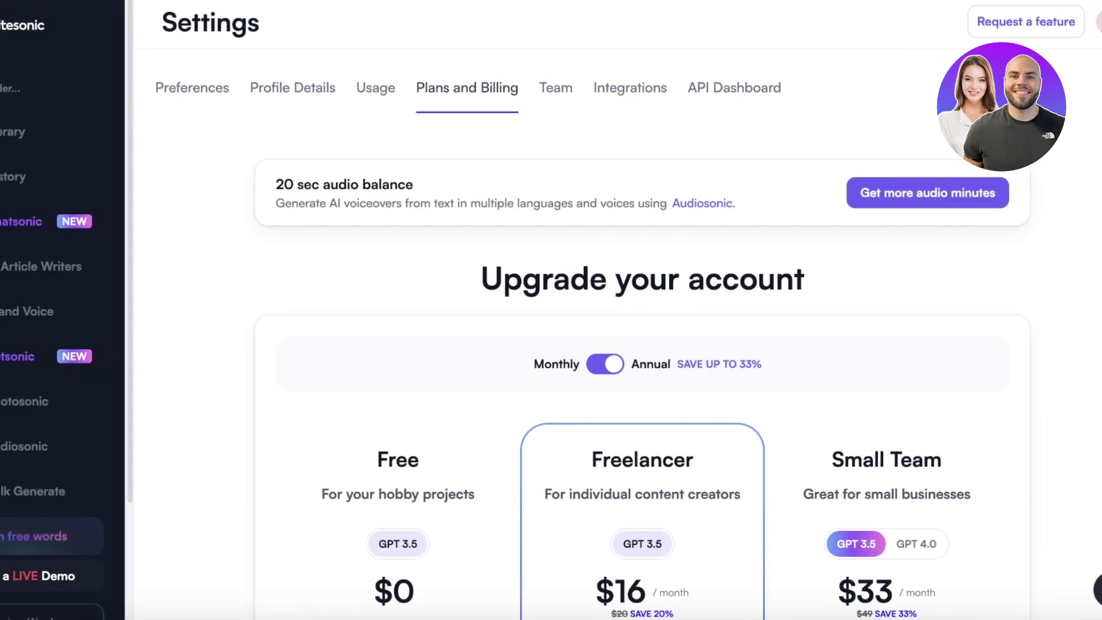
scroll(338, 339, down, 6)
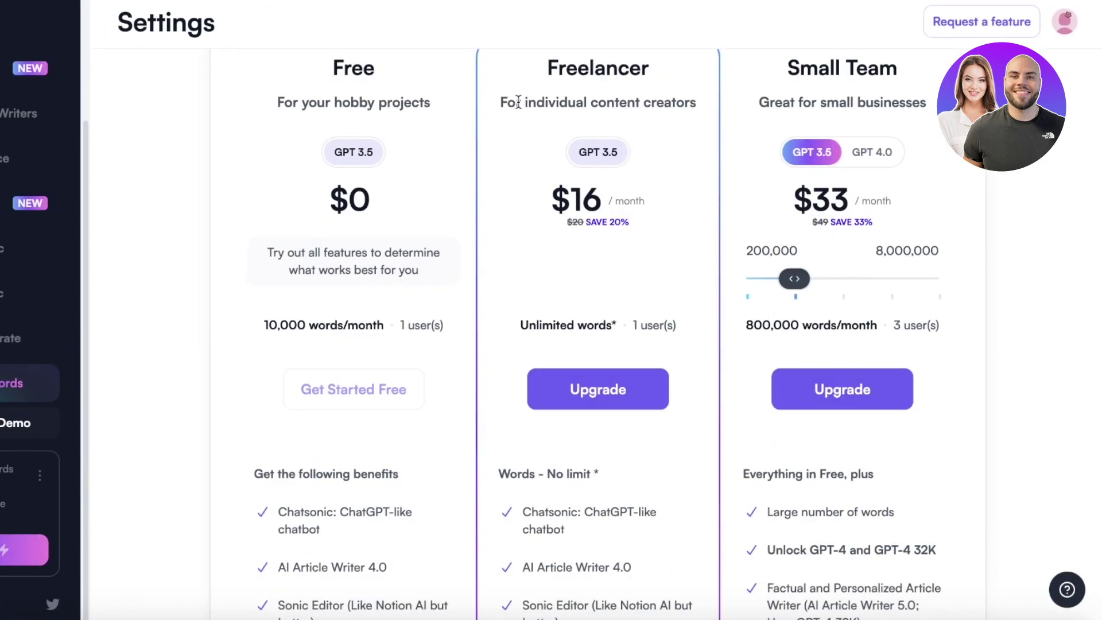
scroll(408, 283, down, 3)
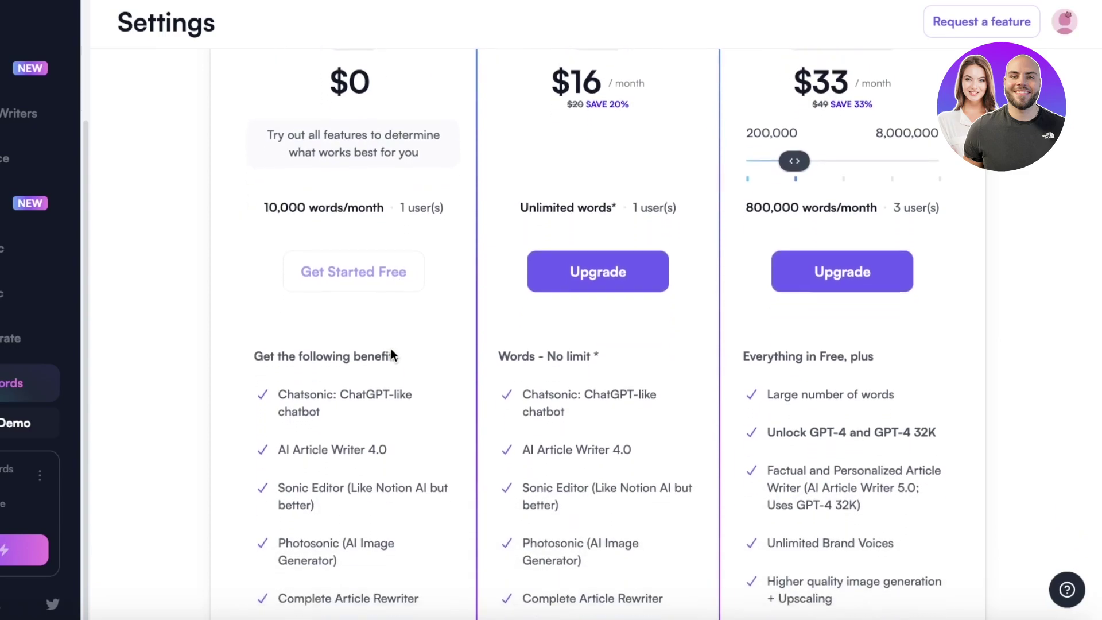
scroll(391, 348, down, 2)
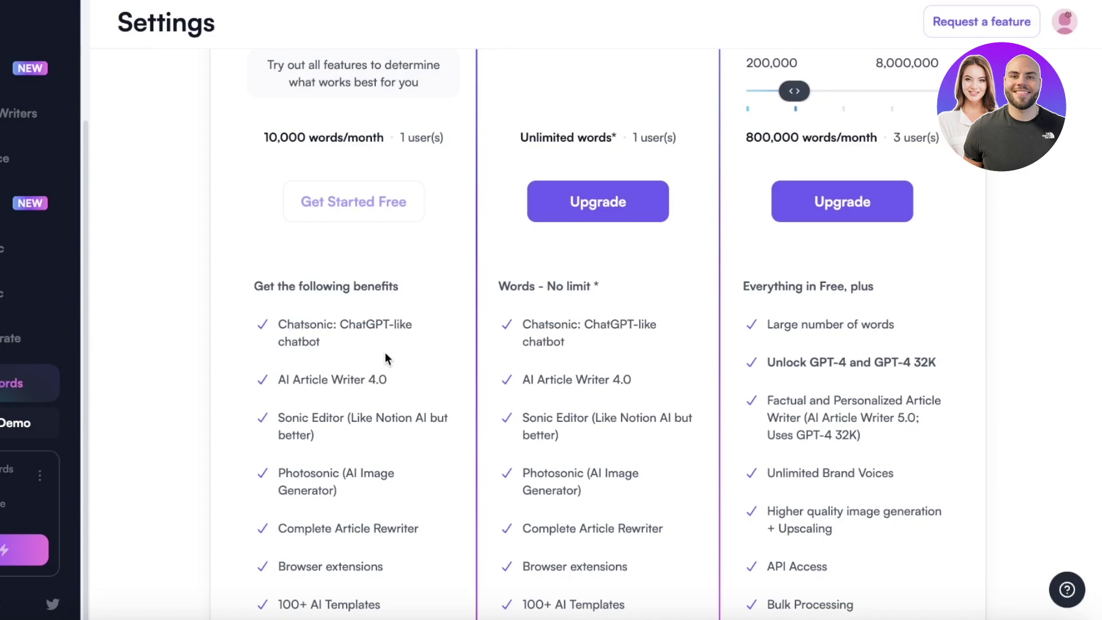
scroll(386, 352, up, 1)
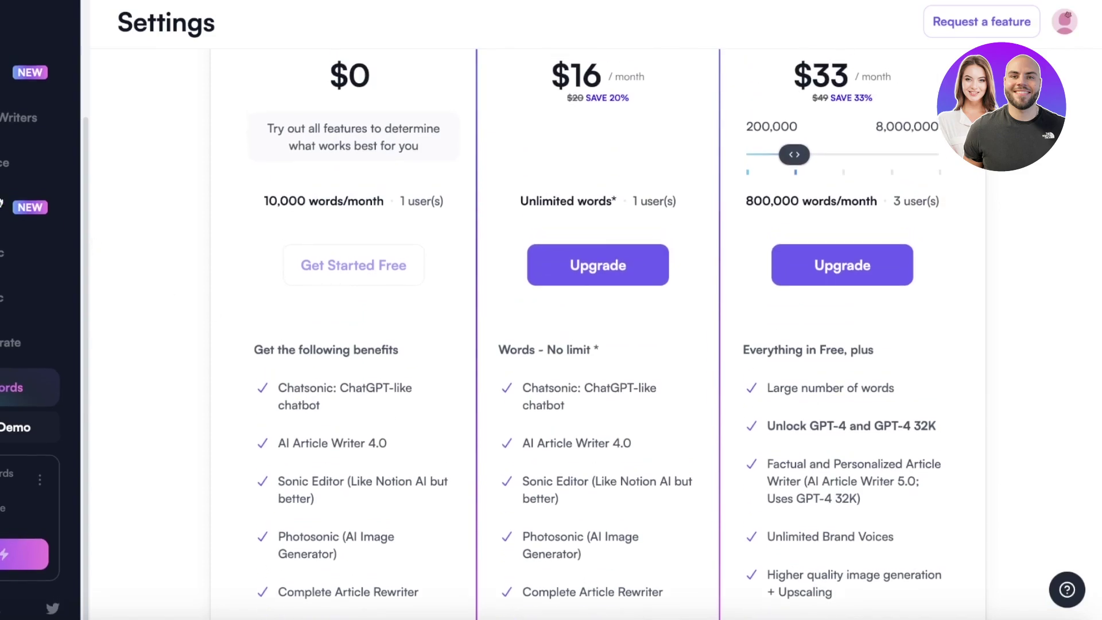
scroll(597, 333, up, 3)
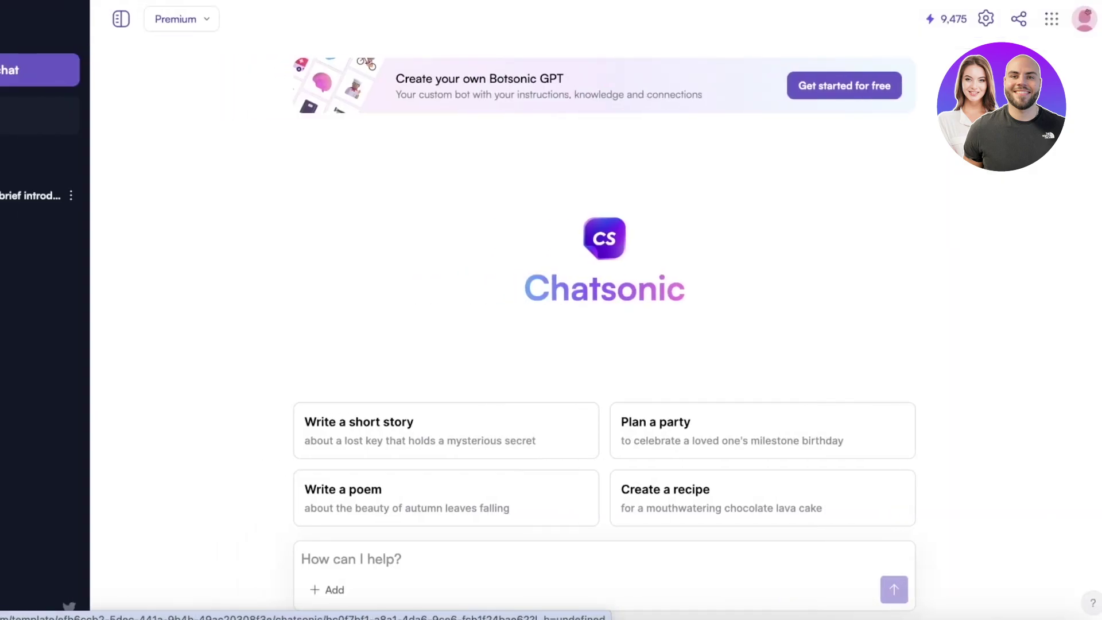
Have Chatsonic write a short story about a lost key and read the reply.
click(477, 447)
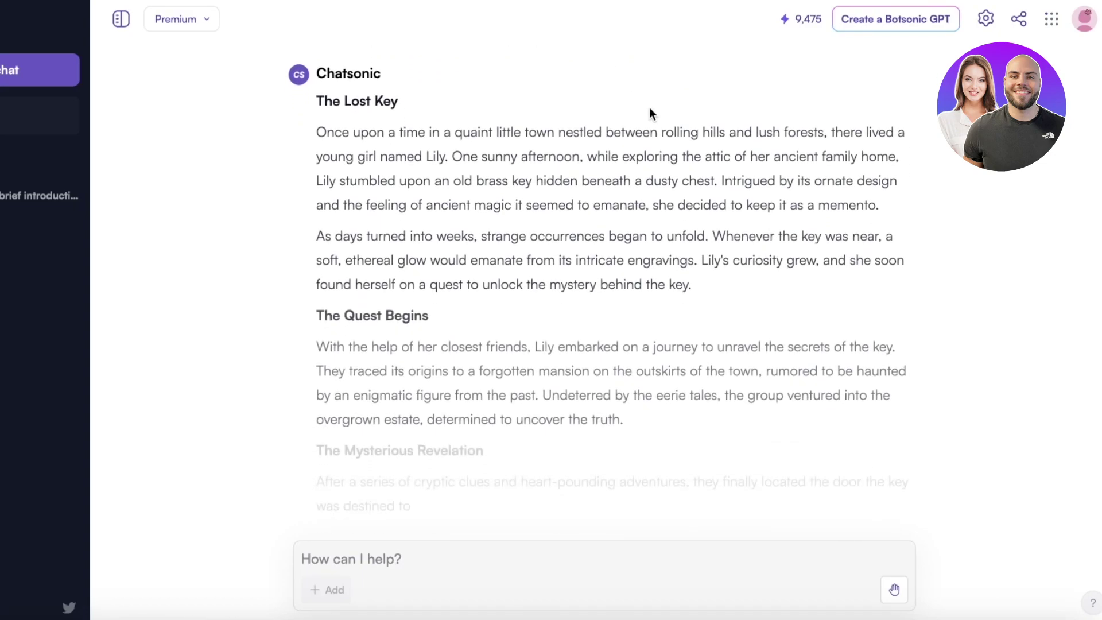
scroll(709, 214, up, 3)
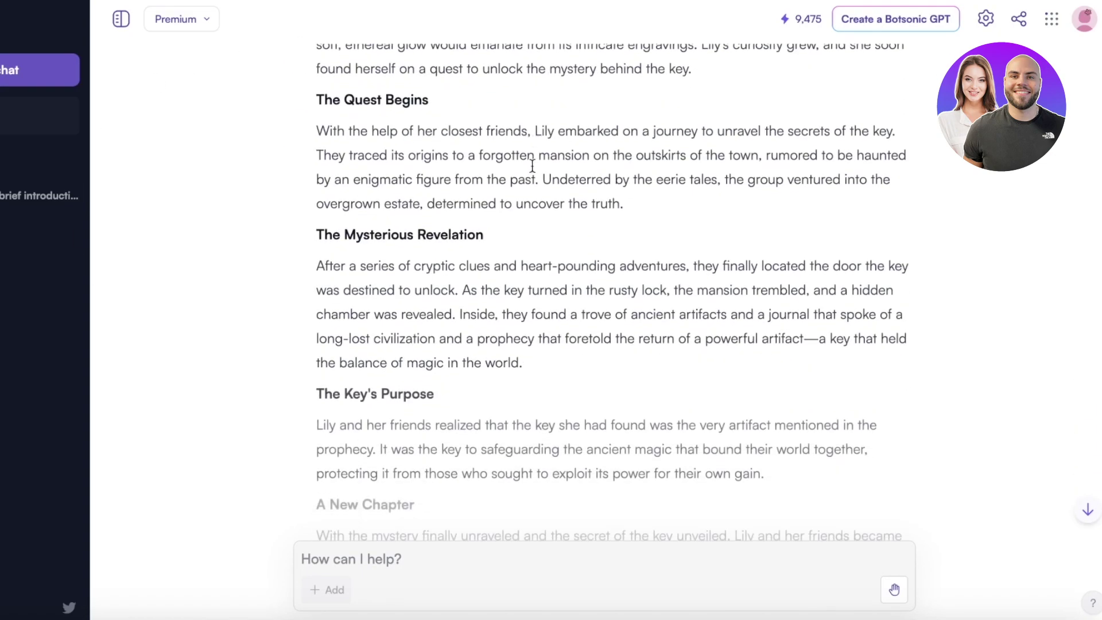
scroll(517, 189, up, 4)
scroll(498, 270, down, 7)
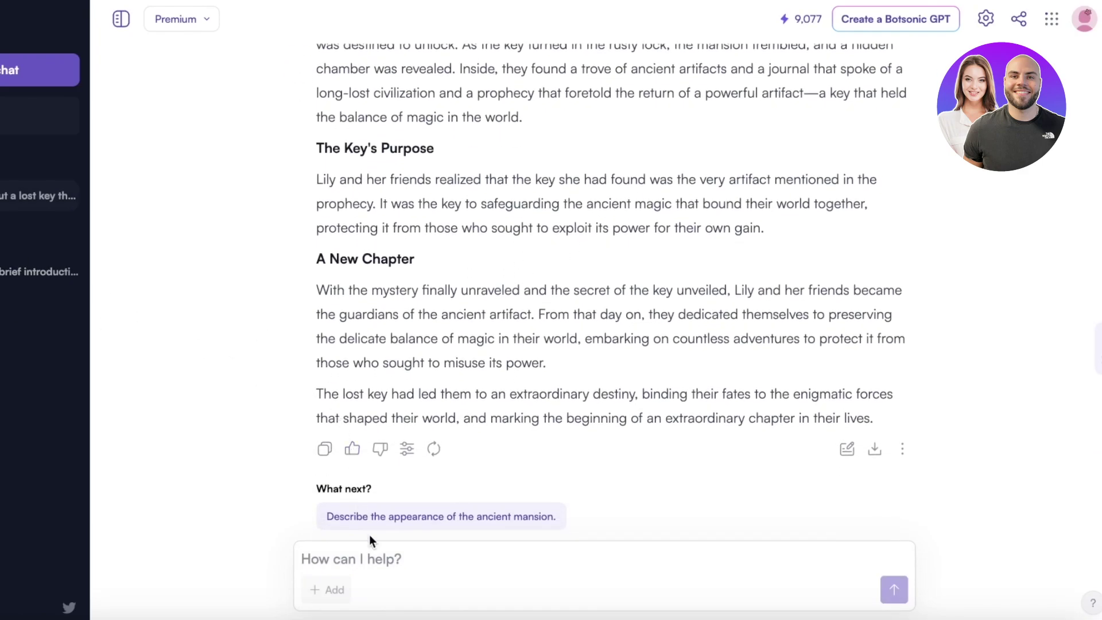
scroll(452, 308, up, 2)
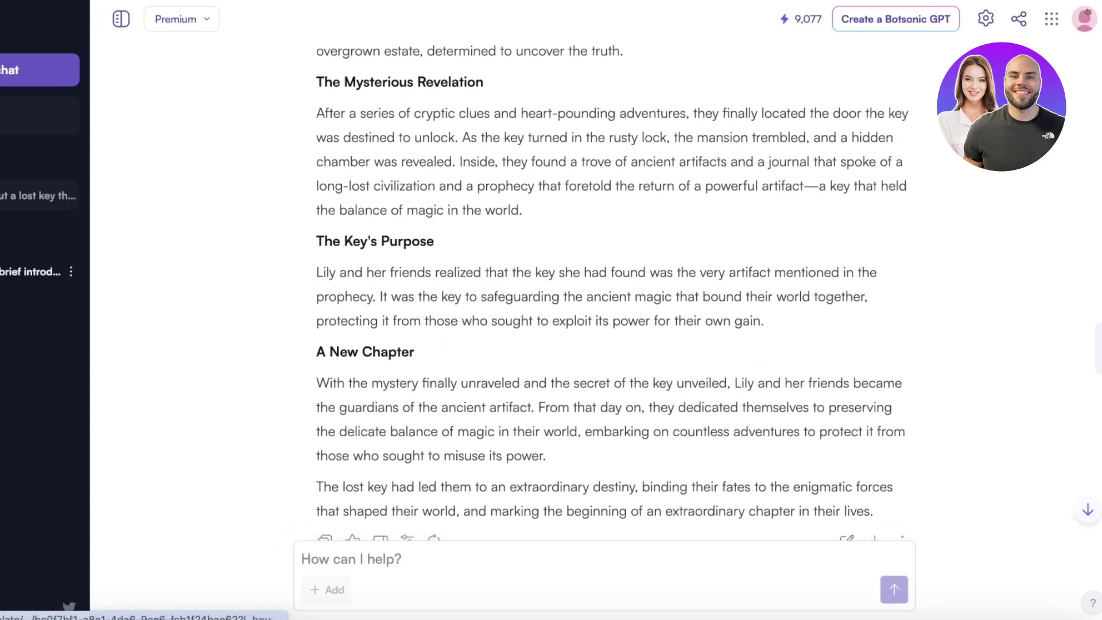
Reopen the earlier Durden company introduction chat and review its generated profile.
click(39, 271)
scroll(475, 143, up, 10)
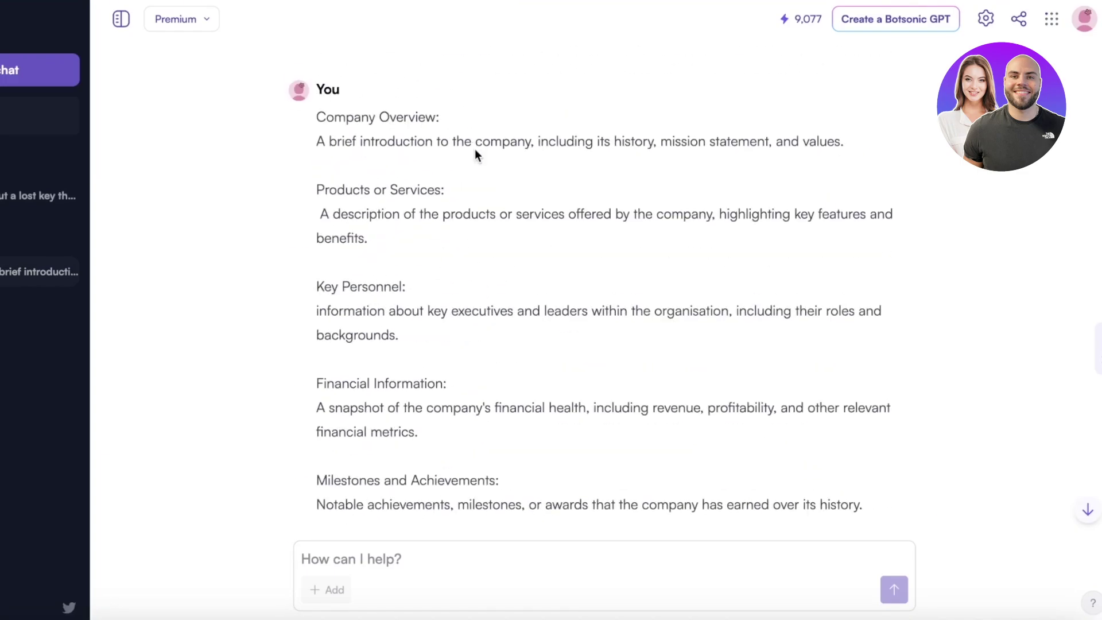
scroll(474, 150, down, 15)
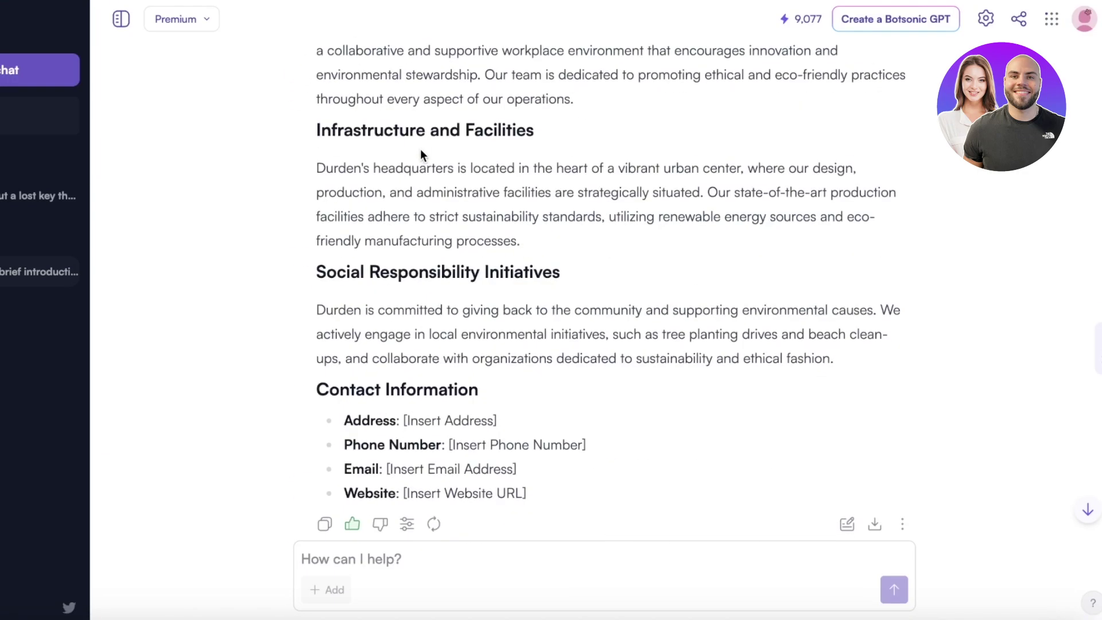
scroll(437, 304, up, 12)
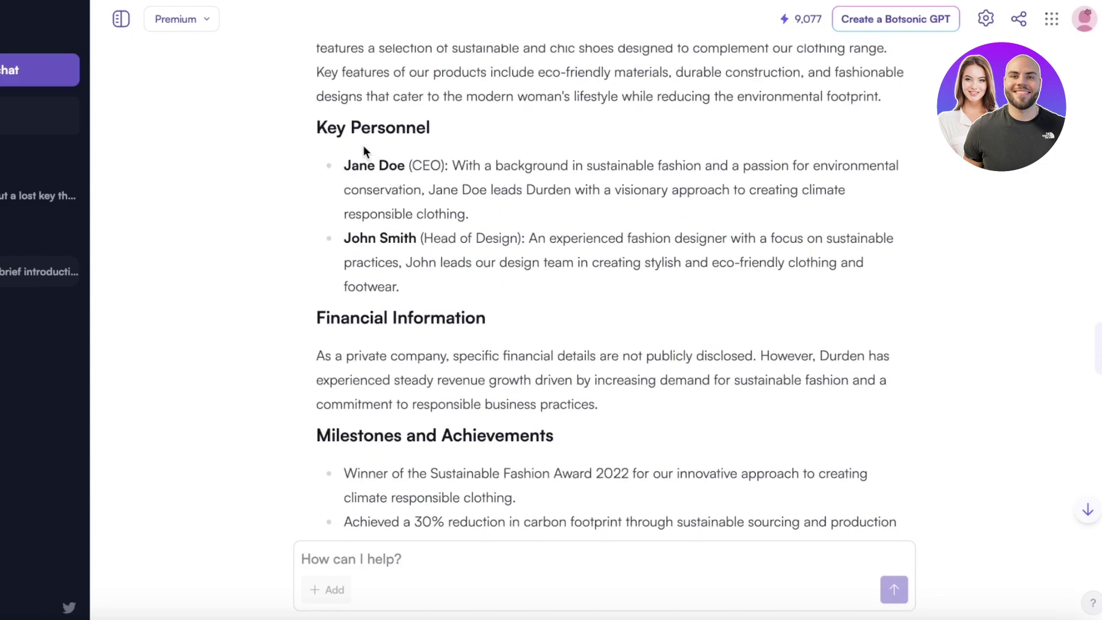
scroll(328, 170, up, 10)
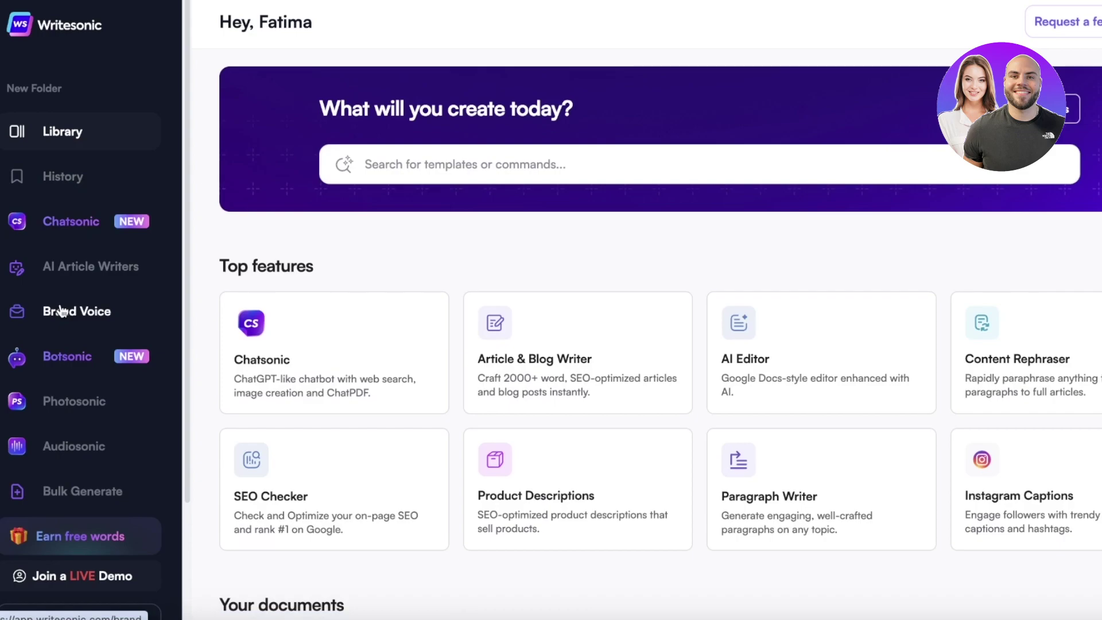
Add a Brand Voice text snippet named 'Durden' about luxury, elegance, poise and handmade garments.
click(61, 310)
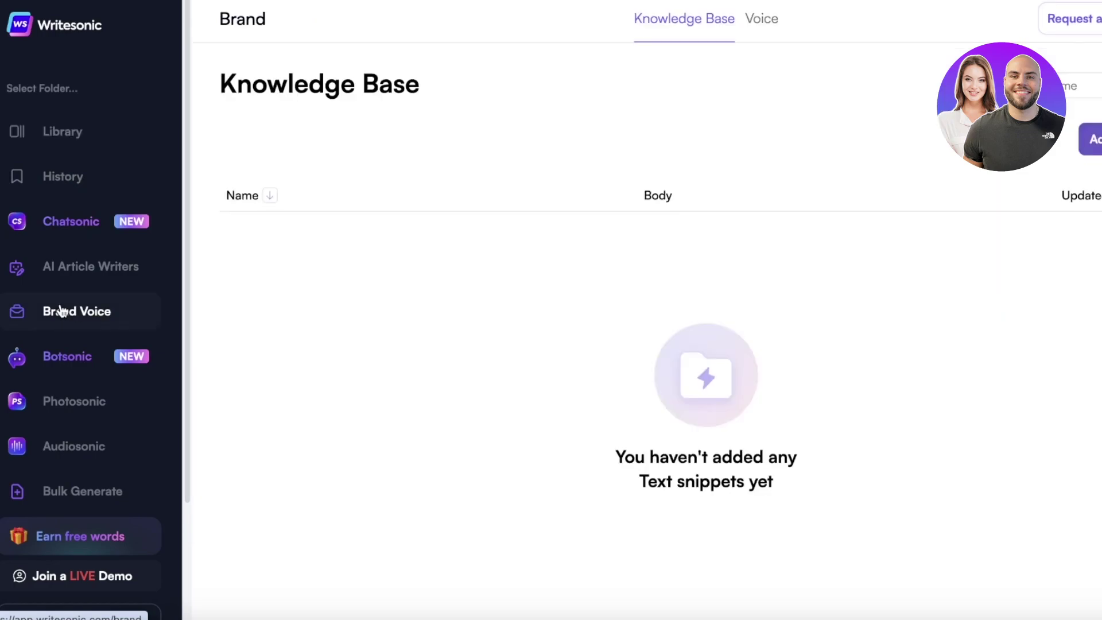
click(1059, 140)
click(466, 205)
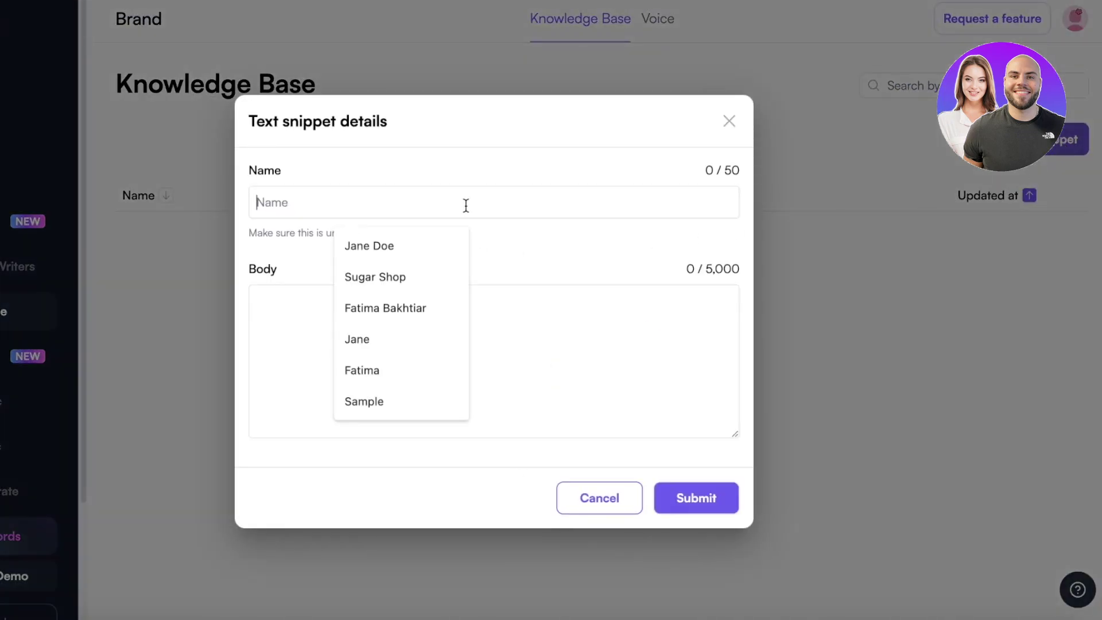
text(A)
key(BackSpace)
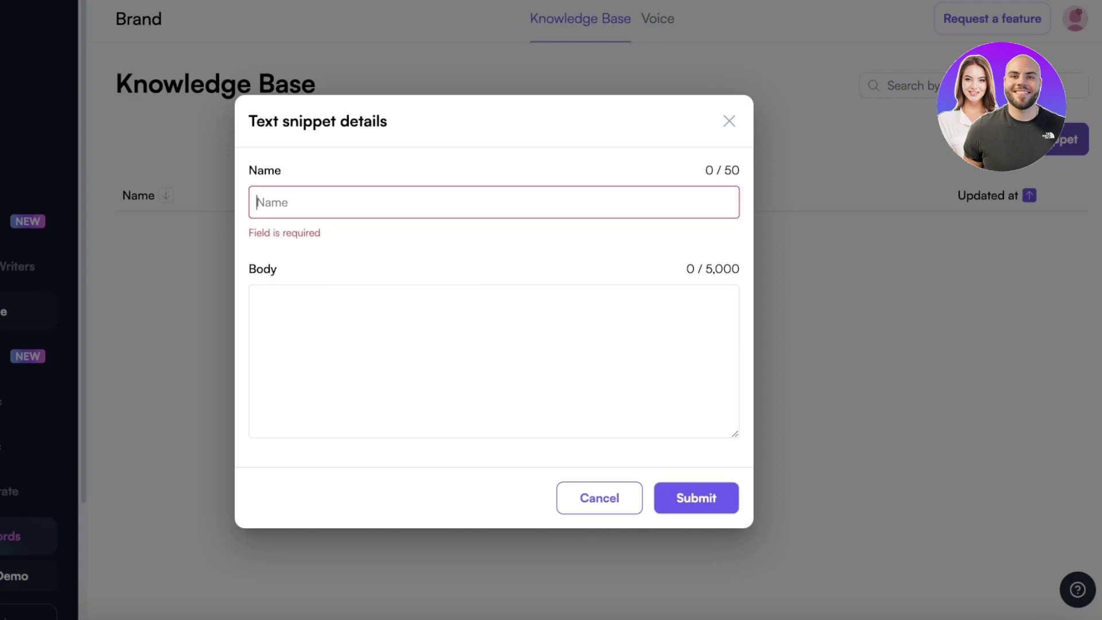
text(Durden)
click(432, 298)
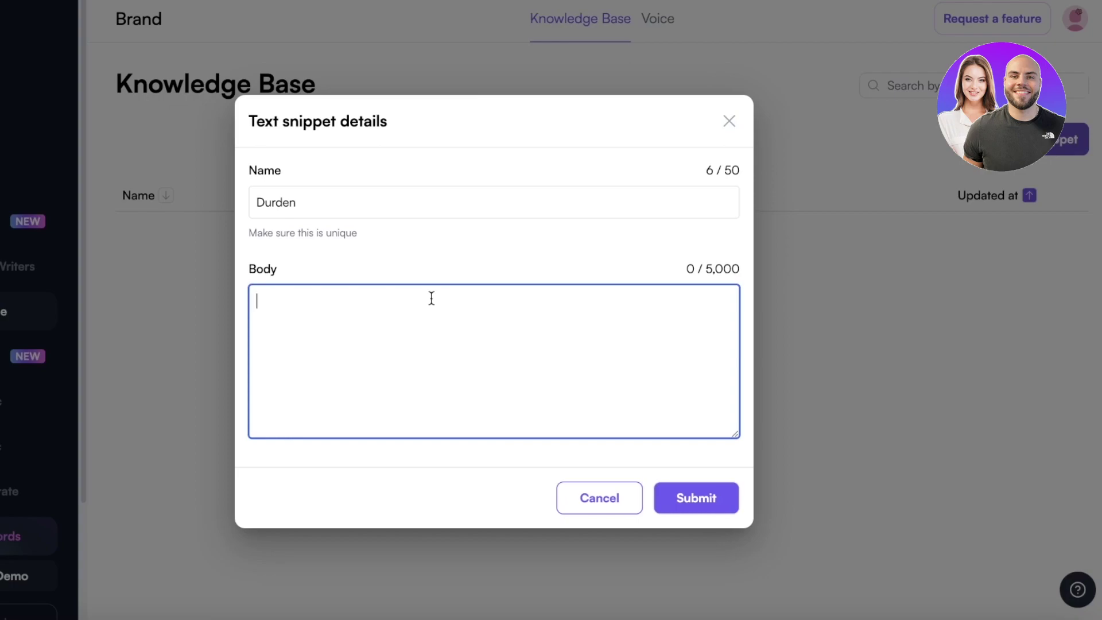
text(Hey, Here at Durden, we pri)
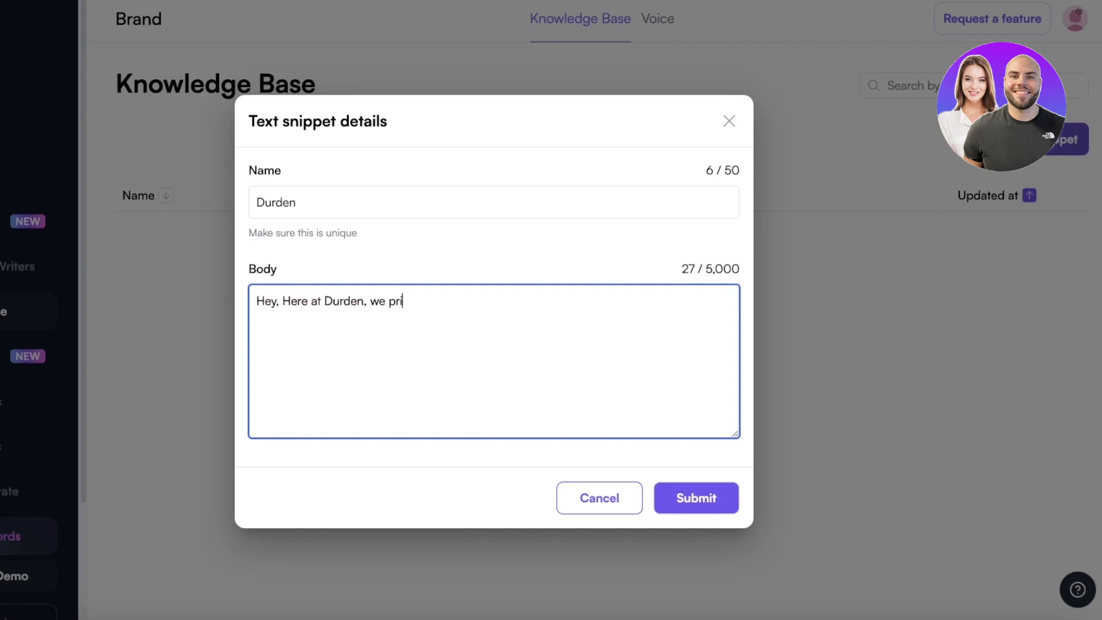
text(oritize luxury, elegance and p)
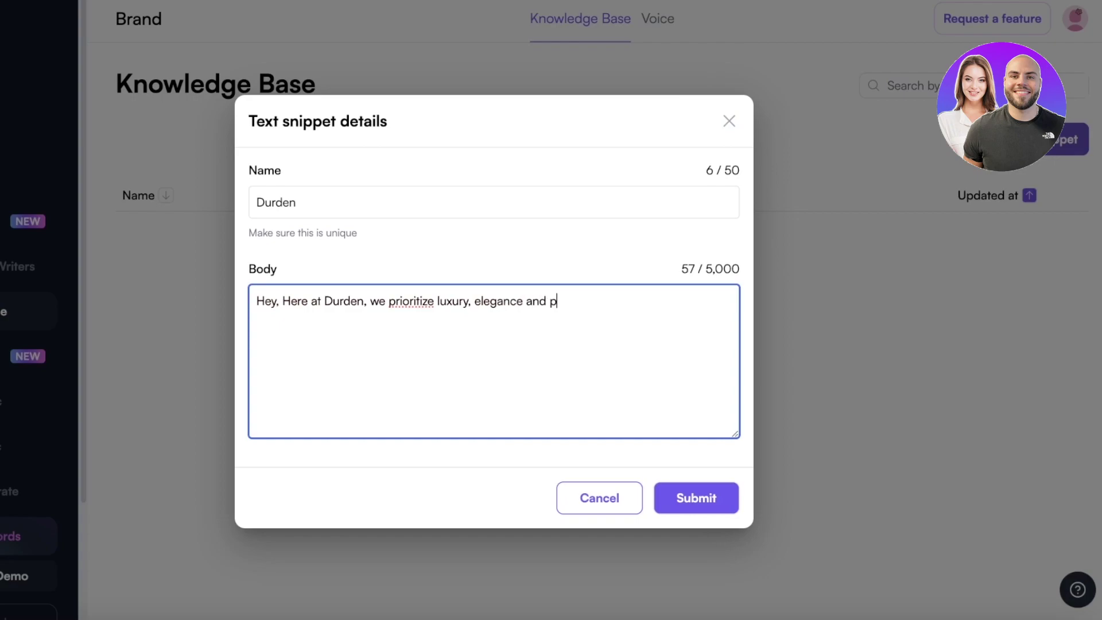
text(oise. A lady shall be )
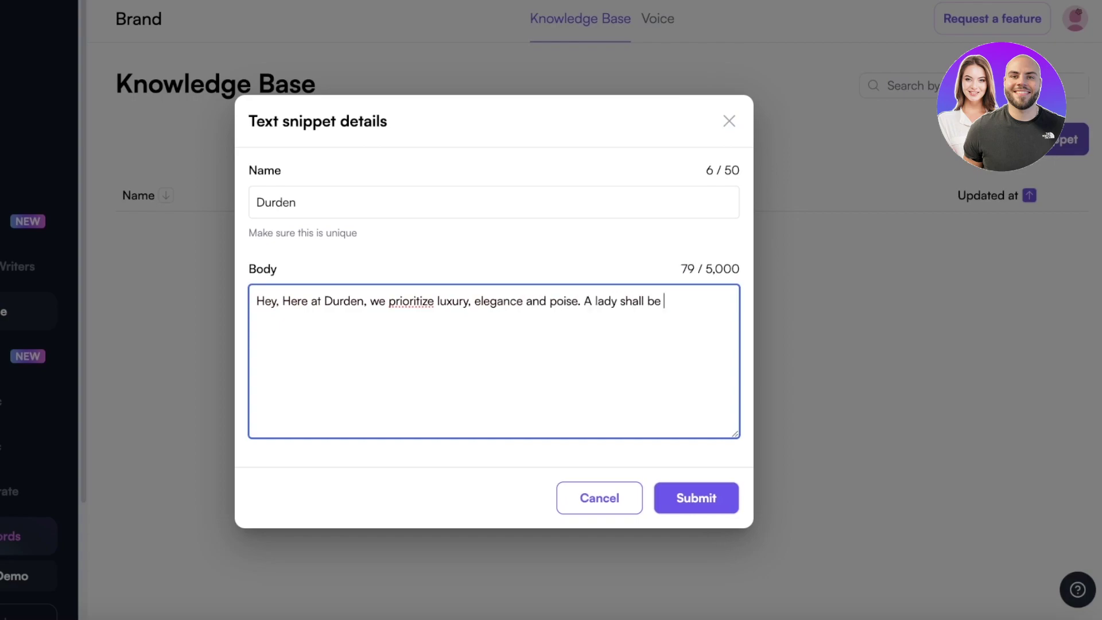
text(adoronded in the )
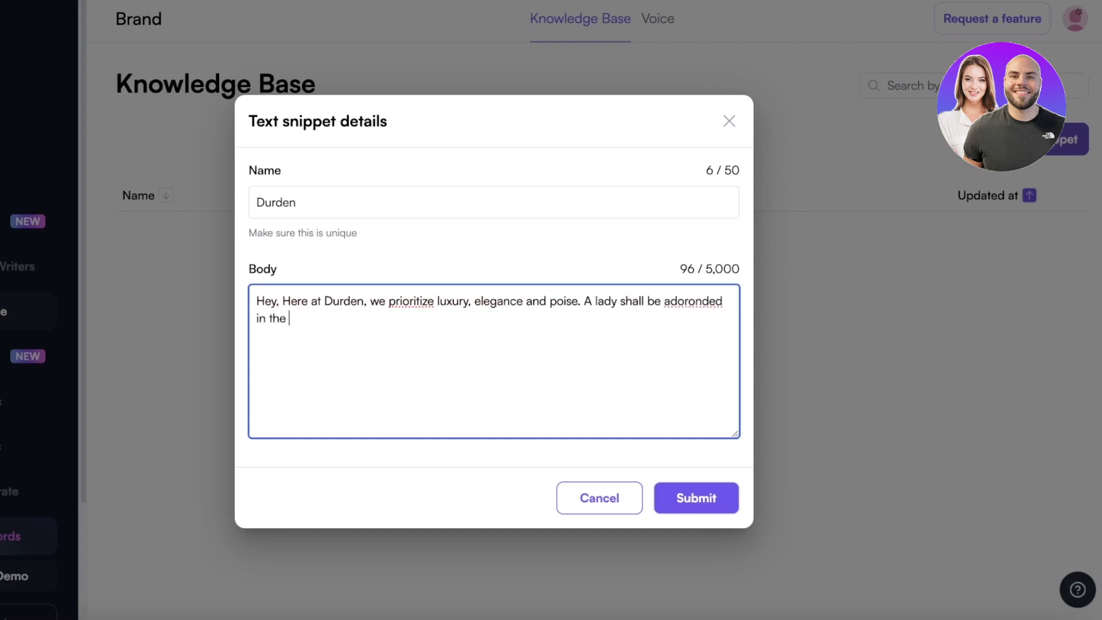
text(bestest of materials with ou)
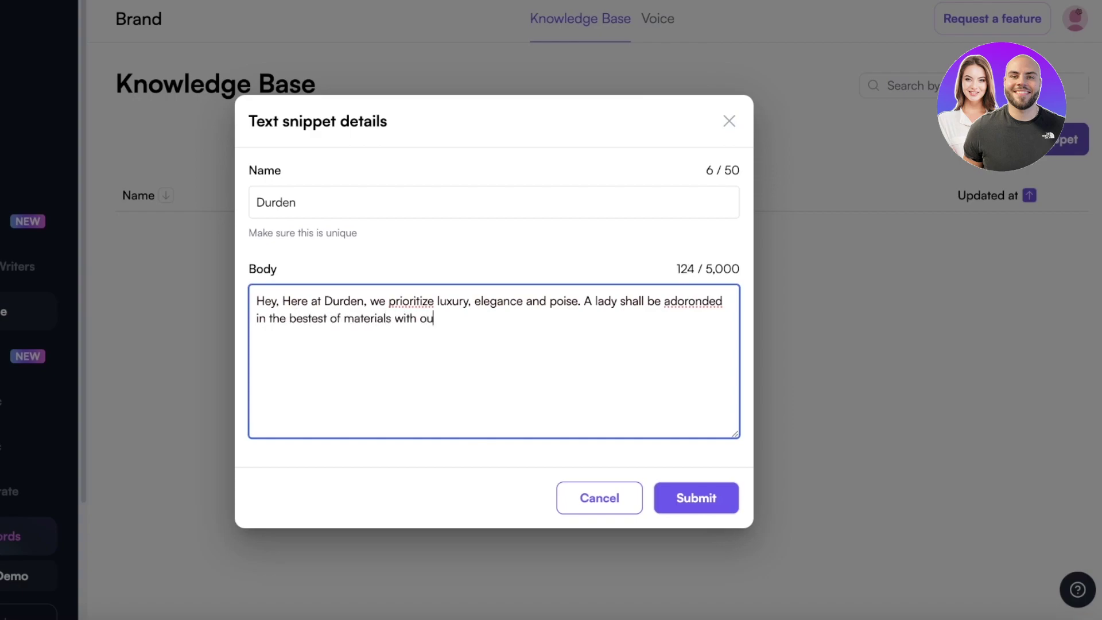
text(r handmade garments)
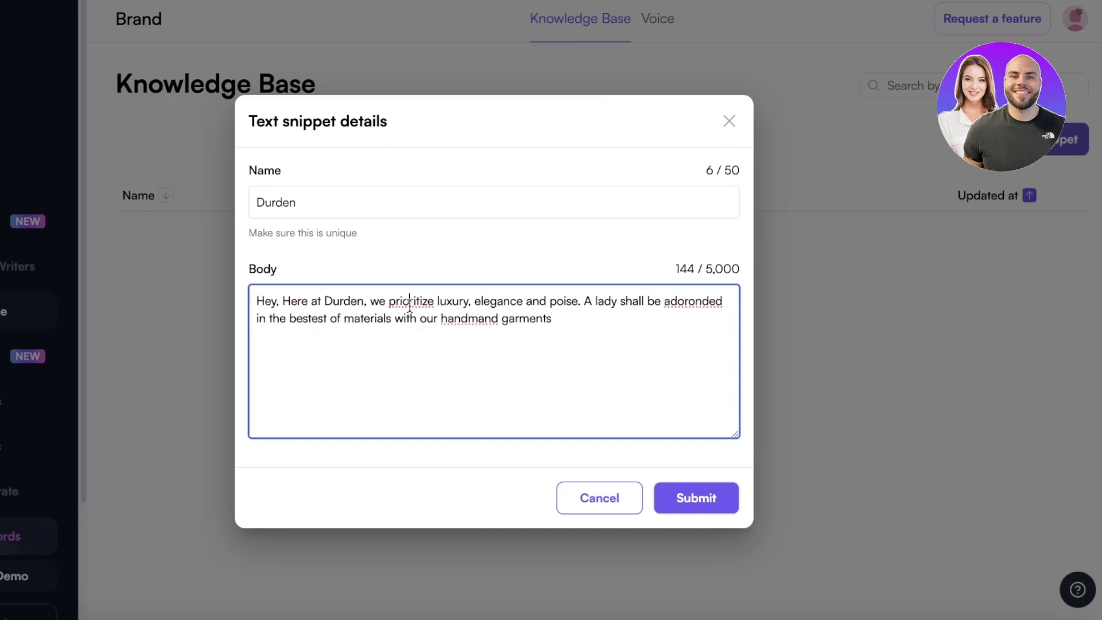
Correct the spellings to prioritise, adorned and handmade, then submit the Durden snippet.
right_click(399, 302)
click(453, 211)
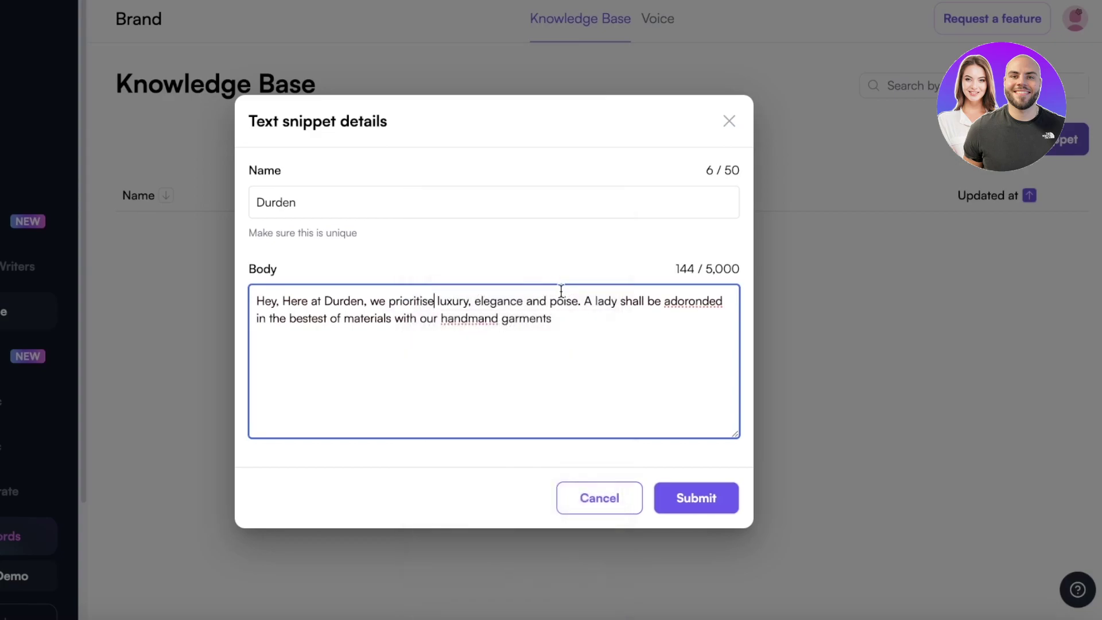
right_click(691, 300)
click(738, 229)
right_click(472, 319)
click(516, 238)
click(485, 320)
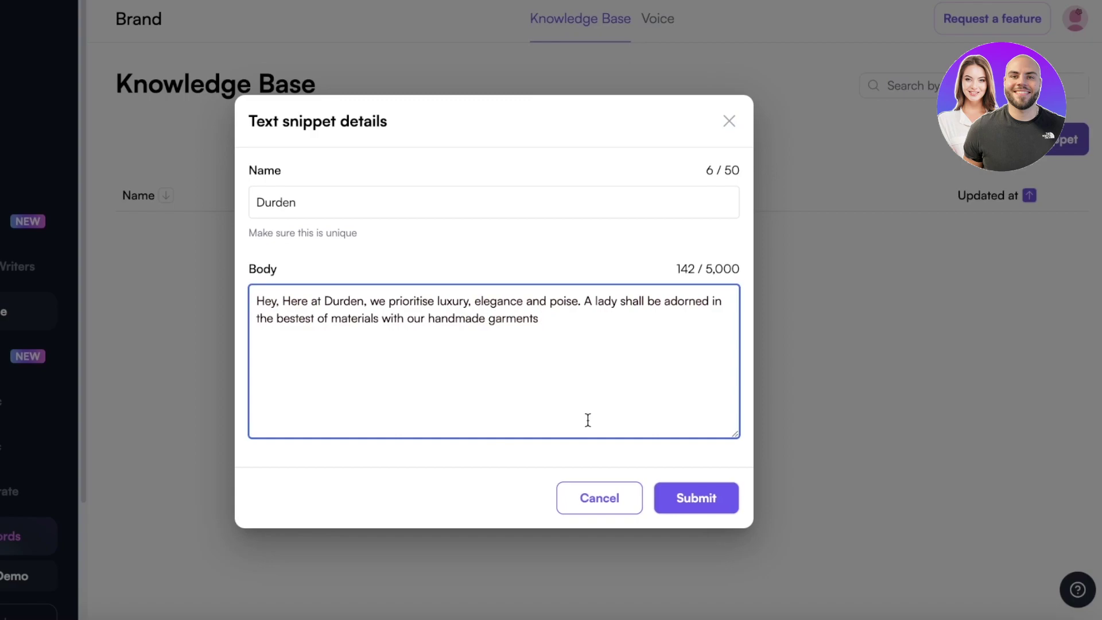
click(699, 491)
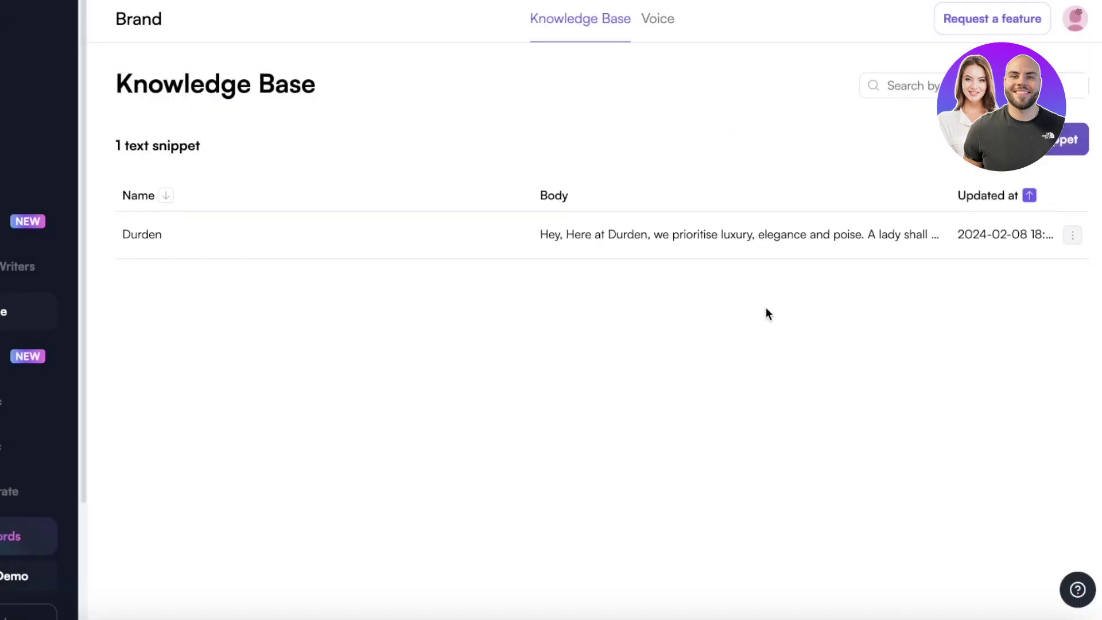
click(1083, 136)
click(727, 121)
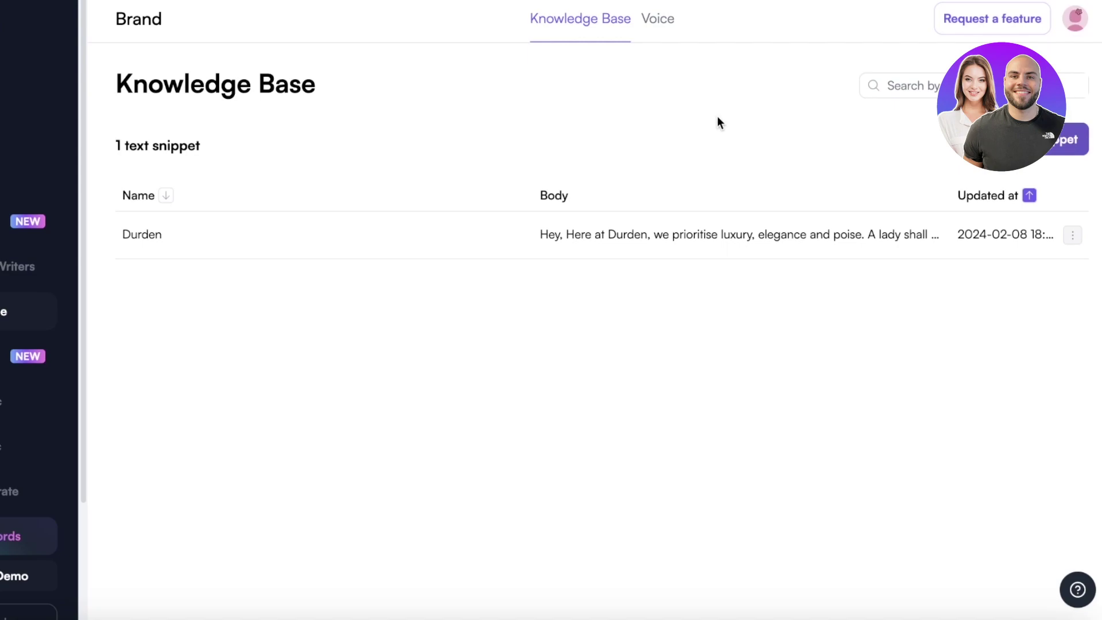
click(657, 23)
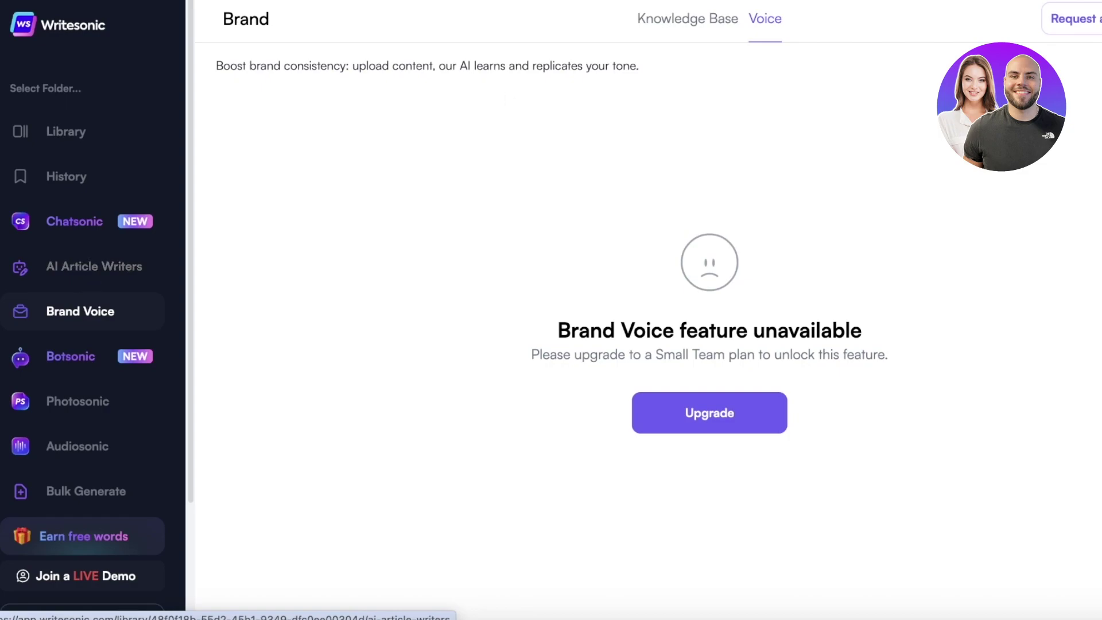
From the knowledge base list, create a support bot named 'Help Bot'.
click(645, 31)
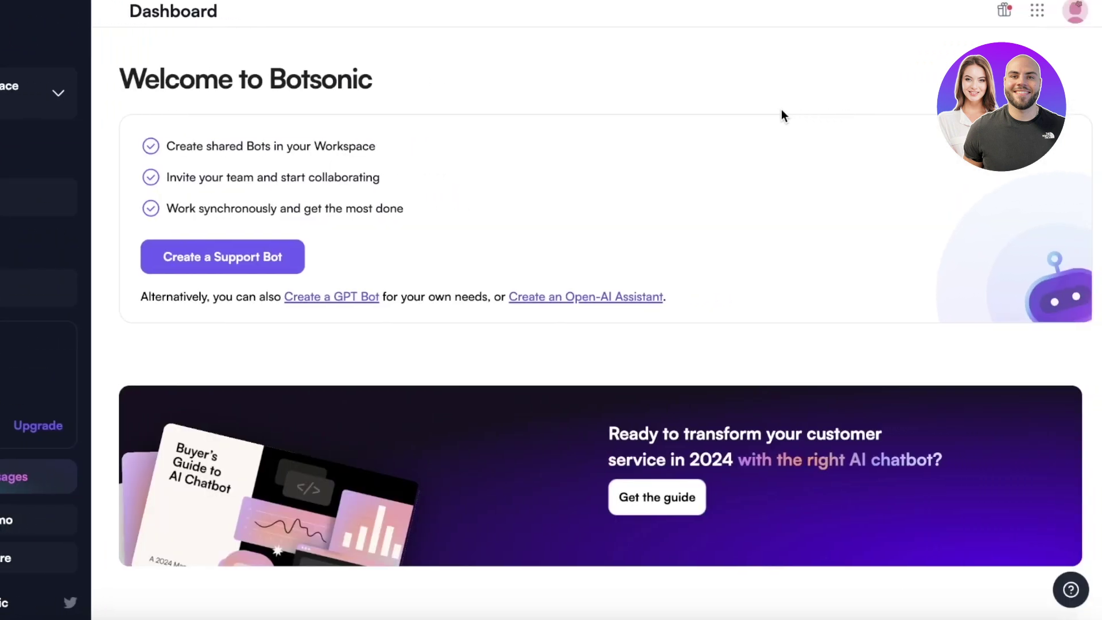
click(258, 256)
click(331, 321)
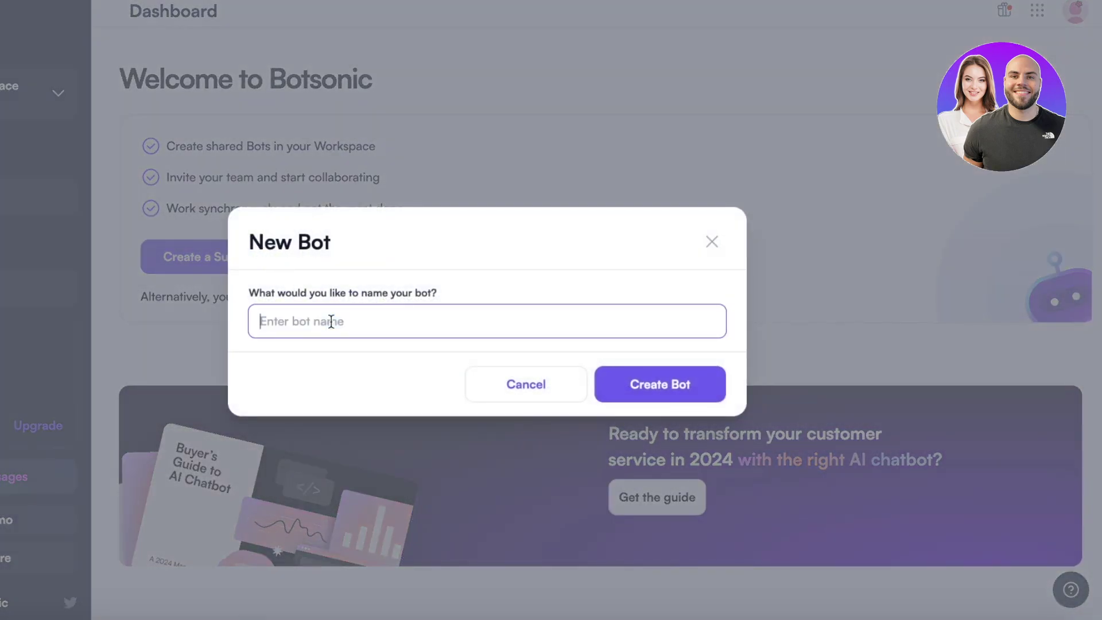
text(He)
key(BackSpace)
key(BackSpace)
text(Dunder)
key(BackSpace)
key(BackSpace)
key(BackSpace)
key(BackSpace)
key(BackSpace)
key(BackSpace)
text(Help Bot)
click(643, 370)
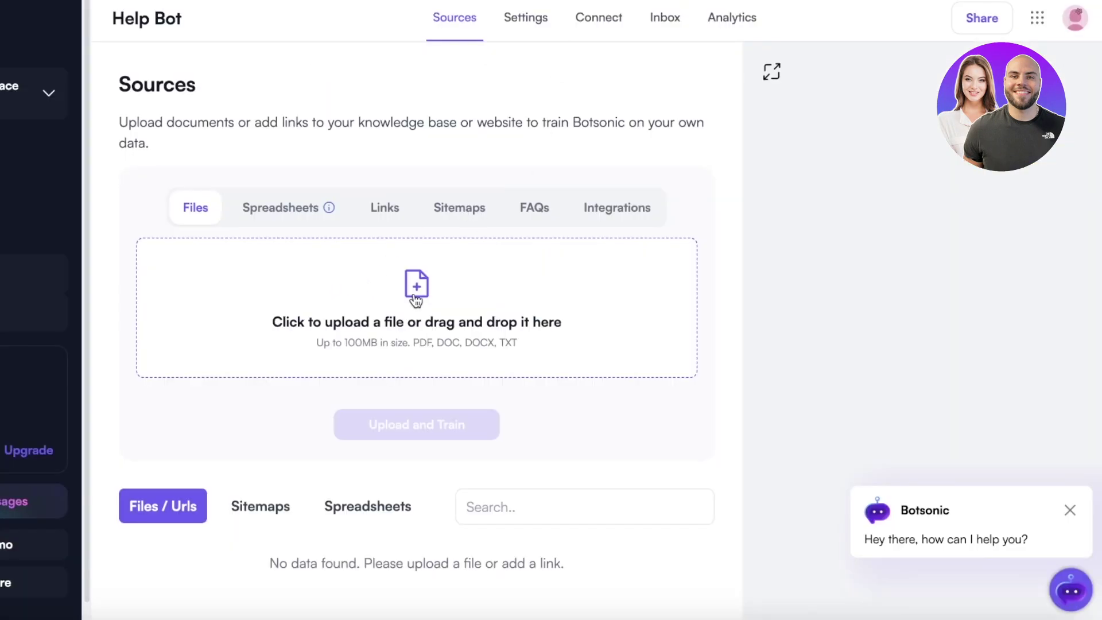
click(525, 508)
text(https://pk.khaadi.com/?lang=en_PK)
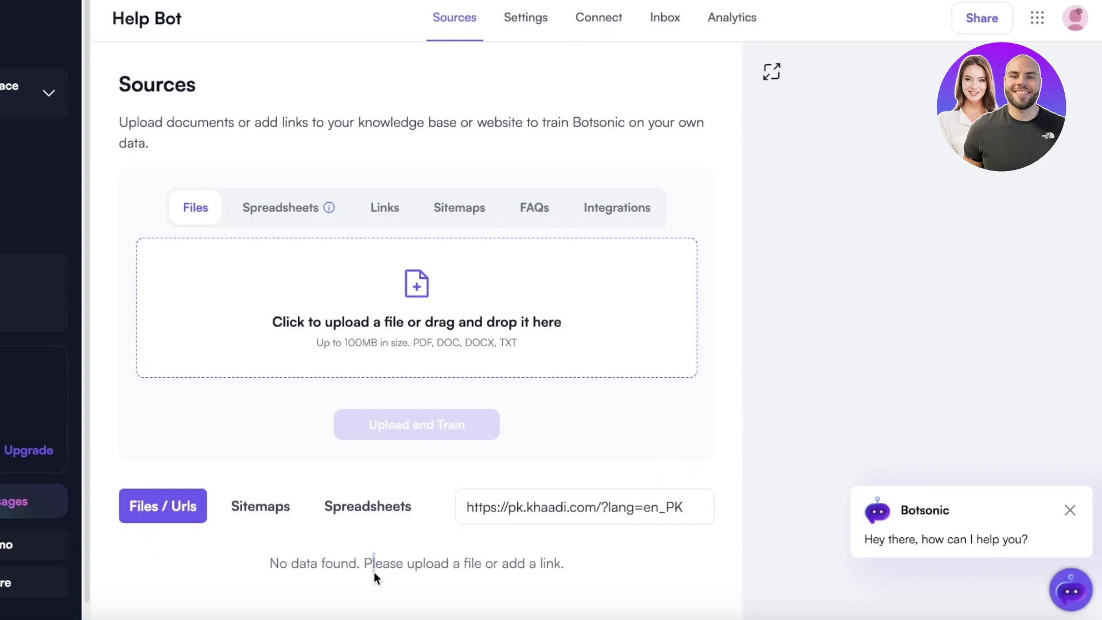
click(384, 209)
click(370, 288)
text(https://pk.khaadi.com/?lang=en_PK)
key(Return)
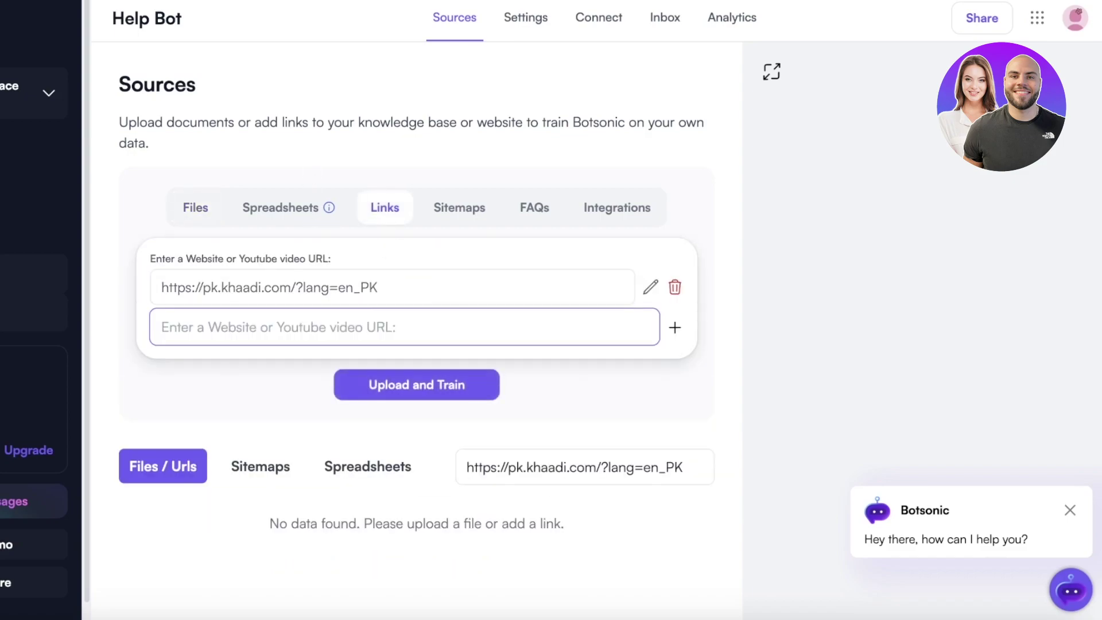
triple_click(638, 468)
key(BackSpace)
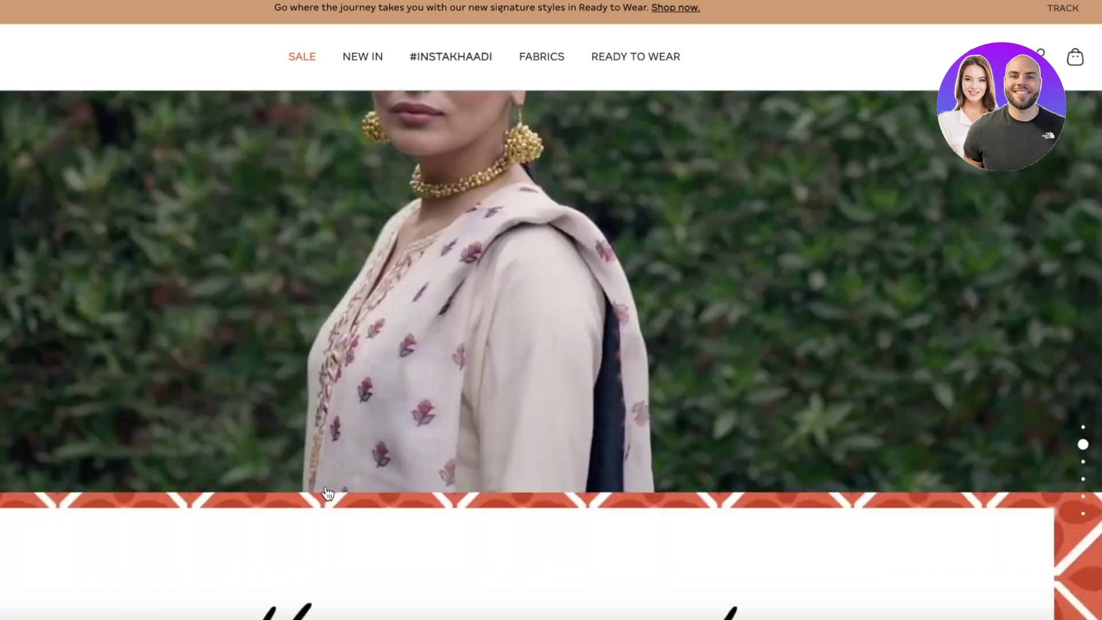
scroll(551, 355, down, 5)
scroll(1091, 321, down, 1)
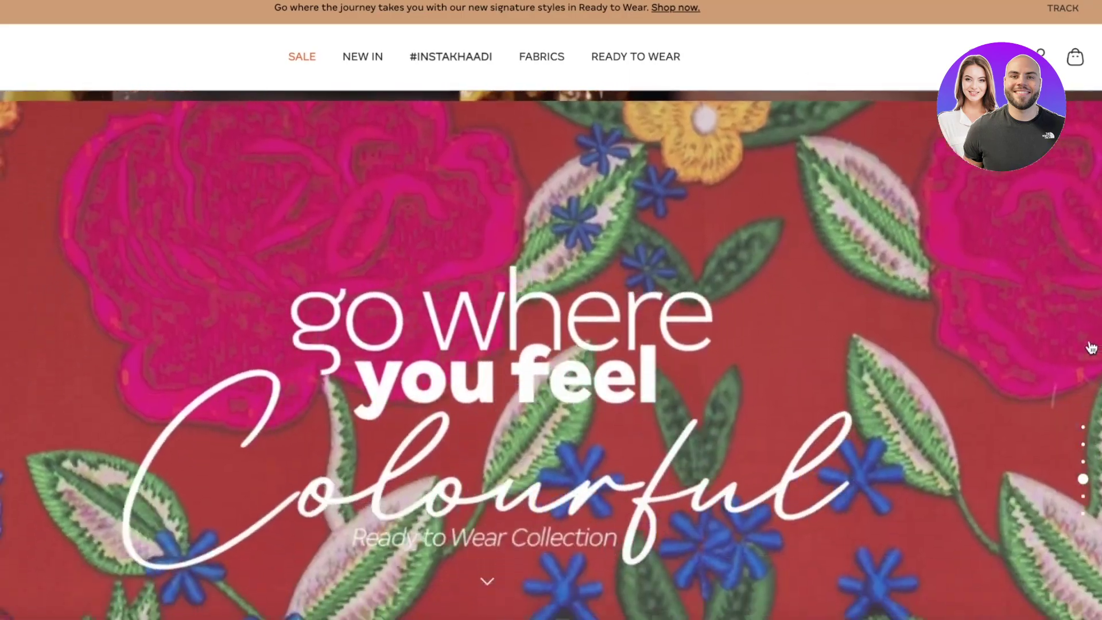
scroll(976, 258, down, 1)
scroll(747, 40, down, 2)
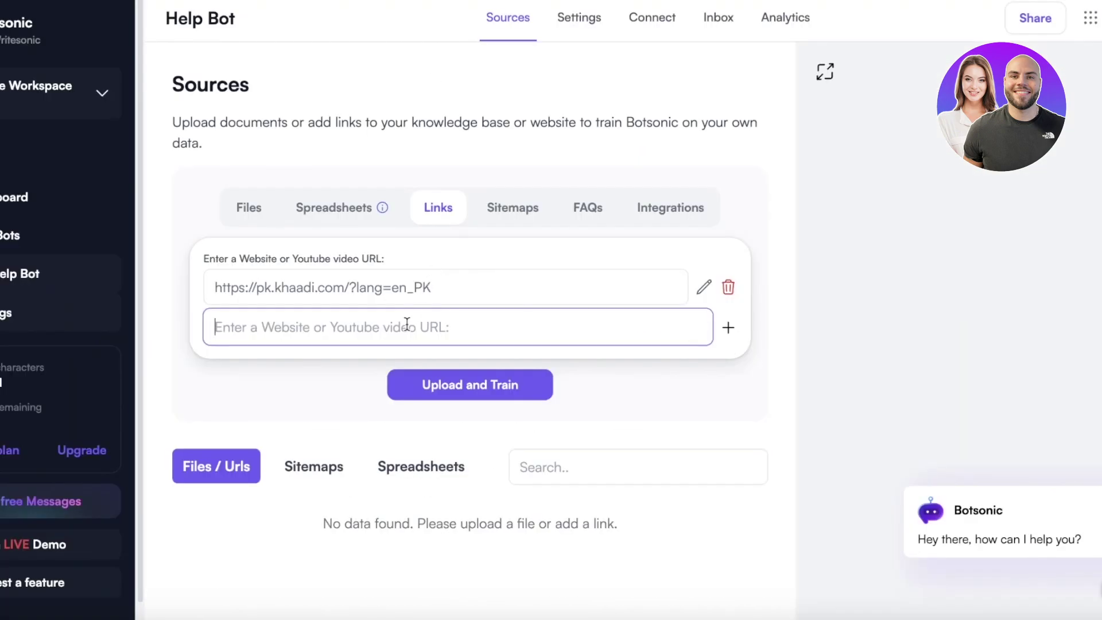
text(https://pk.khaadi.com/privacy-policy-pk.html)
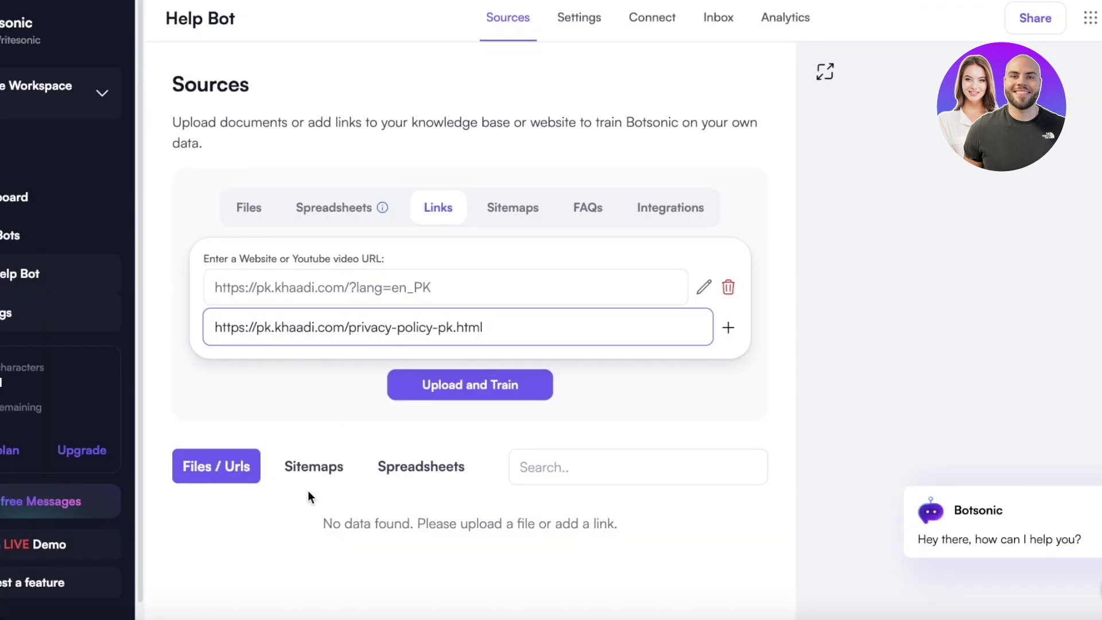
Upload the Khaadi links to train Help Bot and close the greeting popup.
click(451, 375)
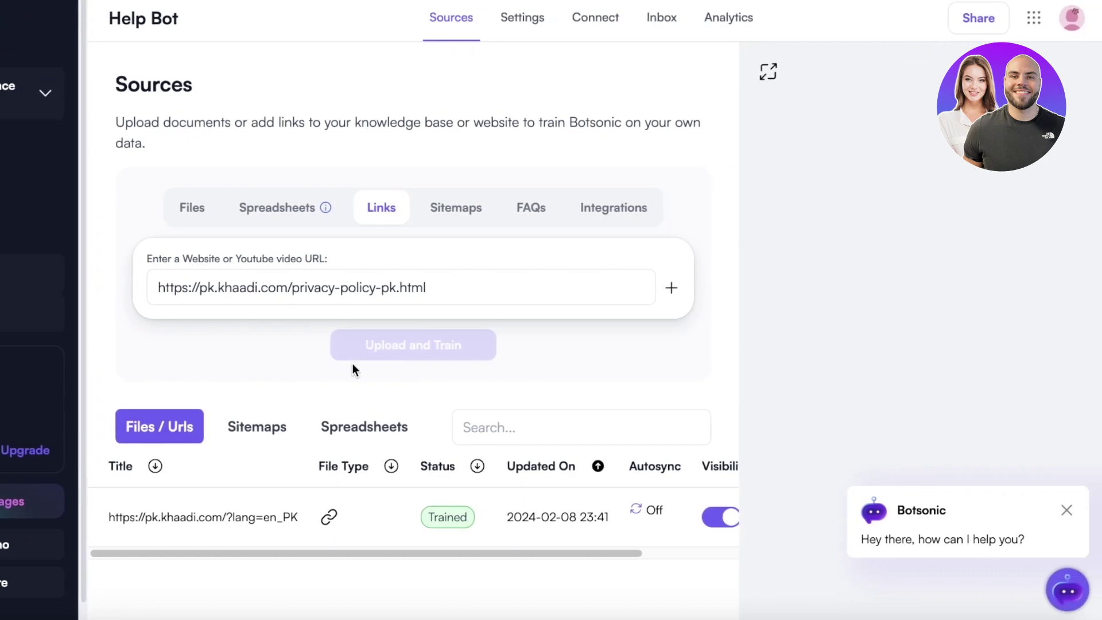
click(1067, 511)
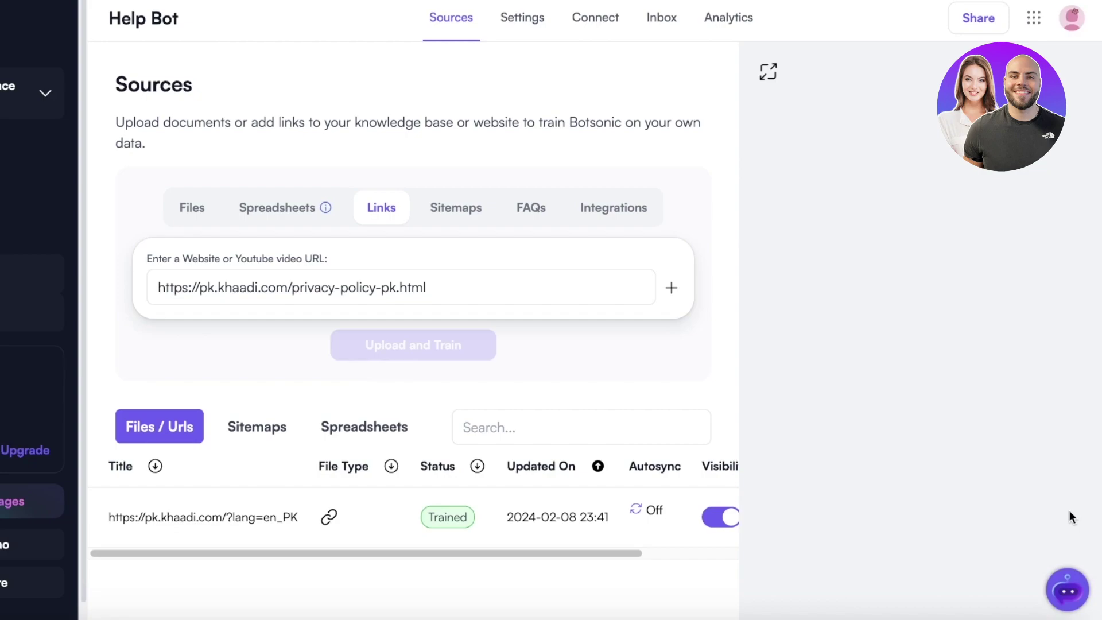
click(1067, 589)
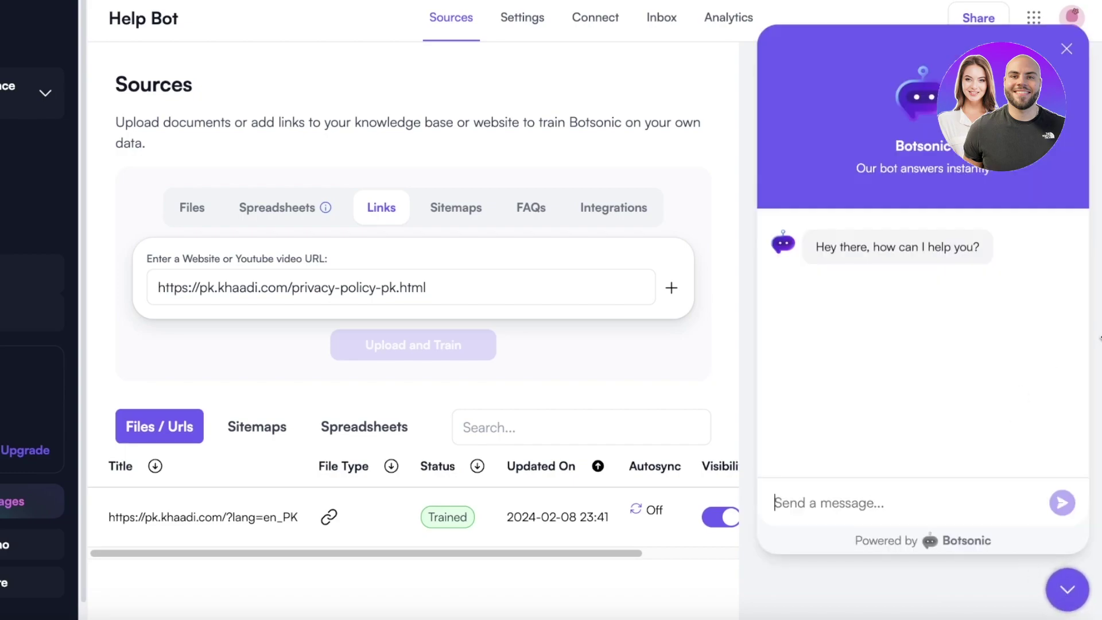
click(1067, 590)
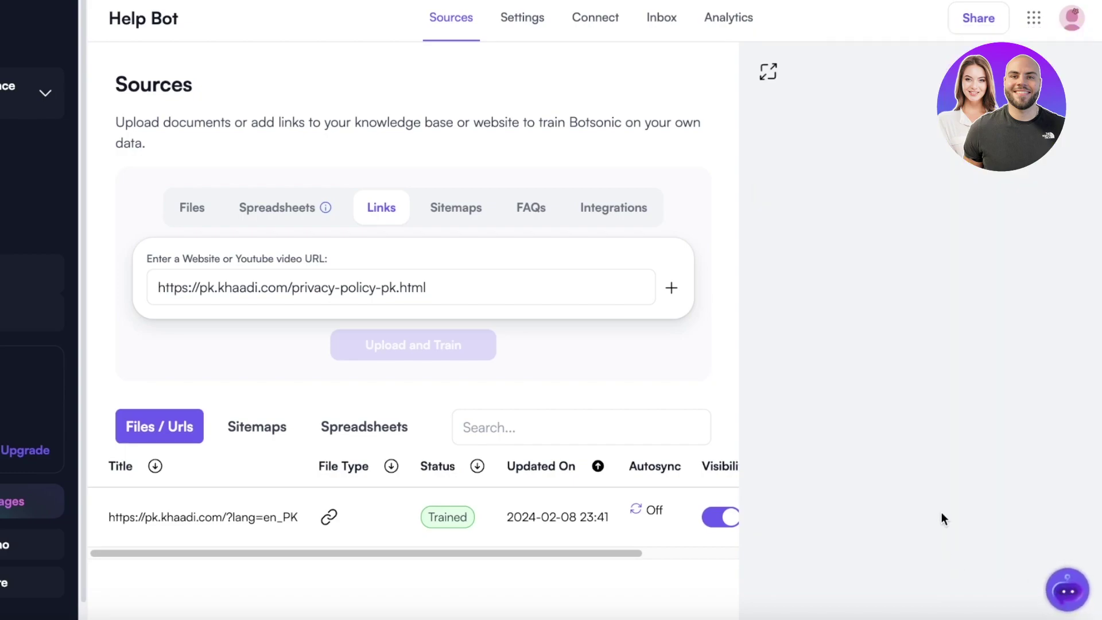
click(1057, 583)
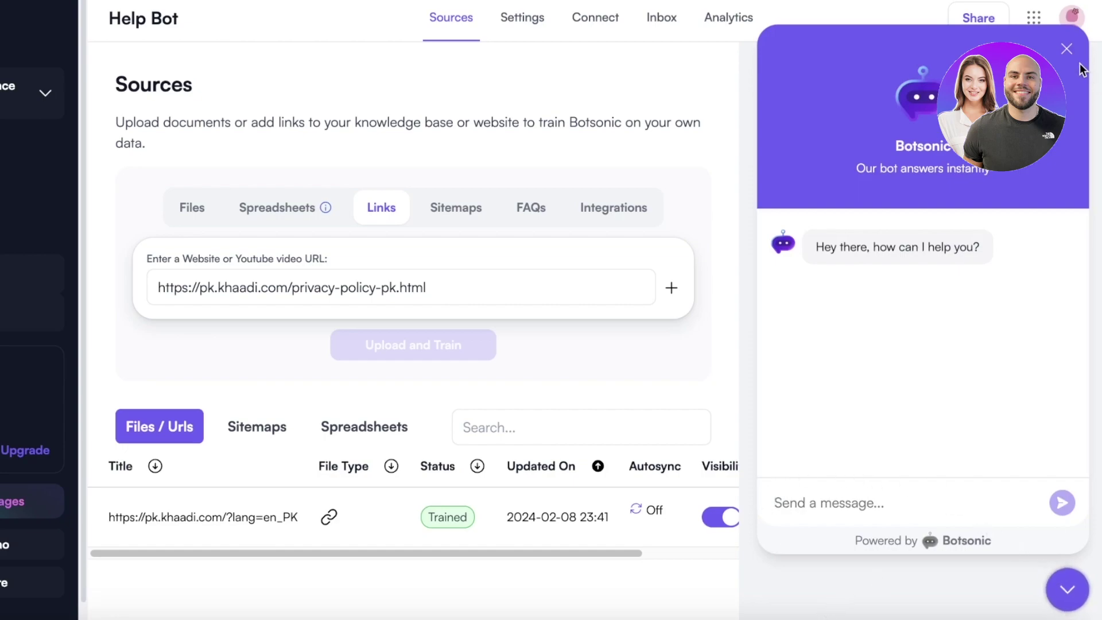
click(1068, 51)
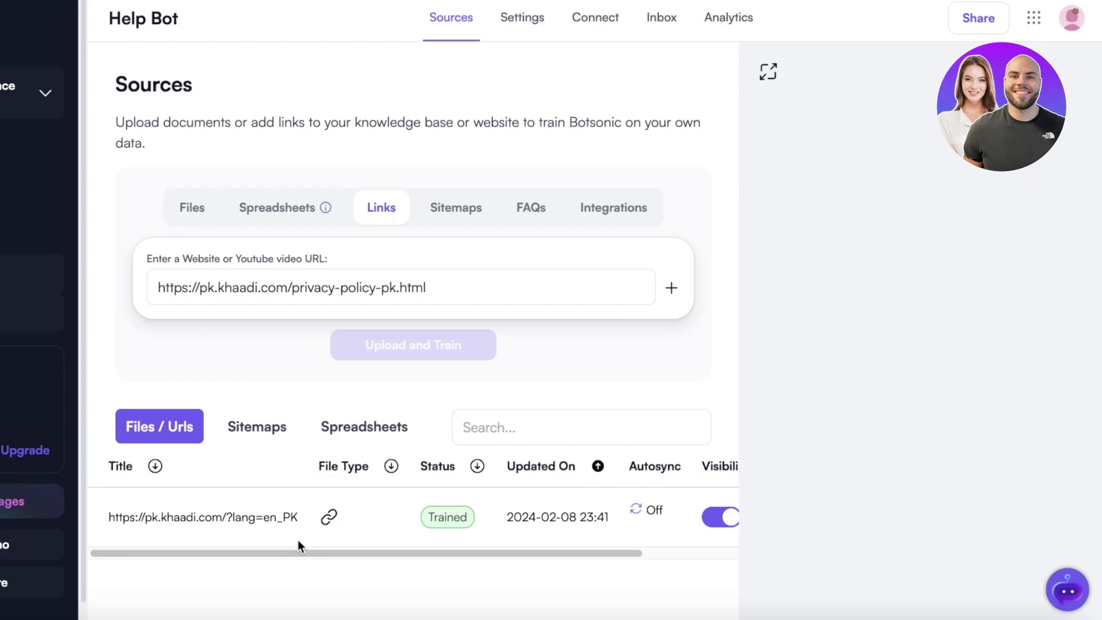
drag(270, 556, 536, 536)
click(703, 518)
click(696, 552)
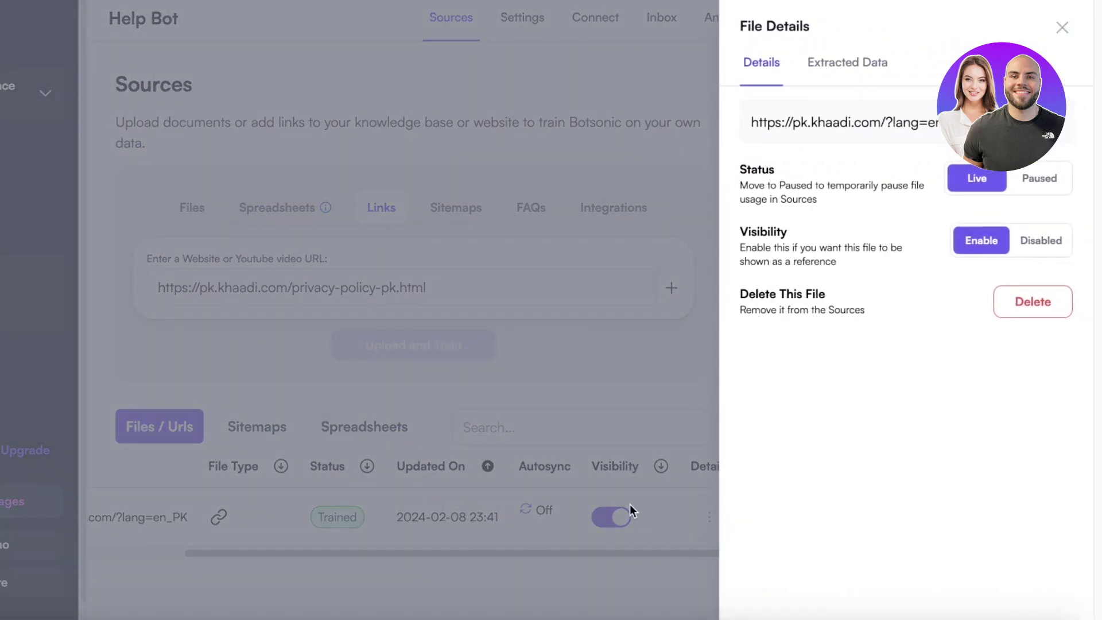
click(629, 504)
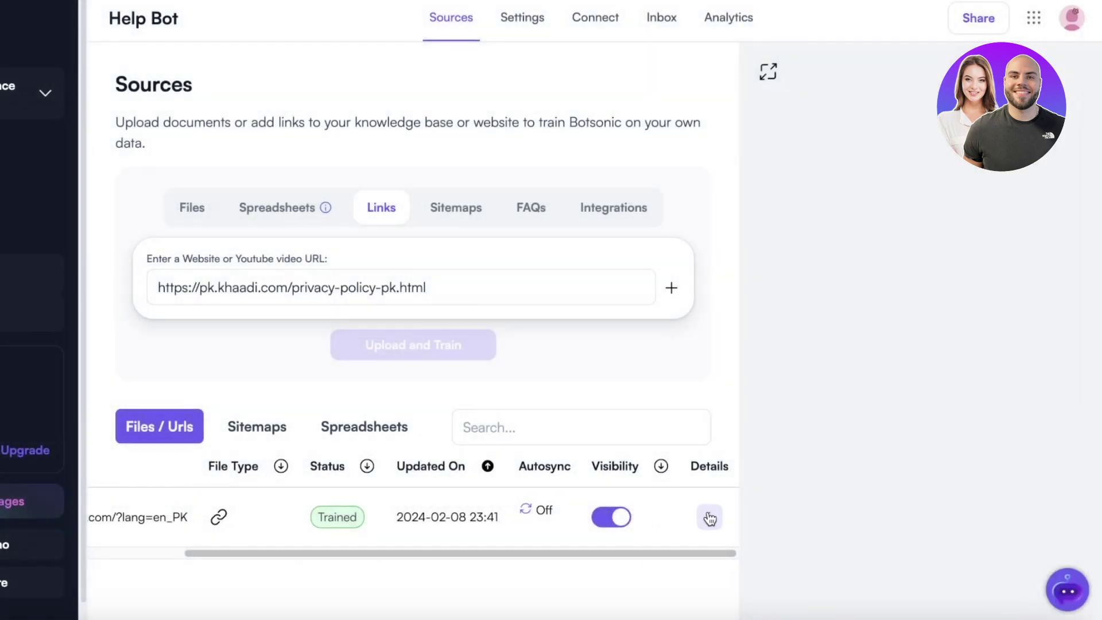
In the bot's Appearance settings, choose the headset chat bubble icon and pink accent colour.
click(520, 23)
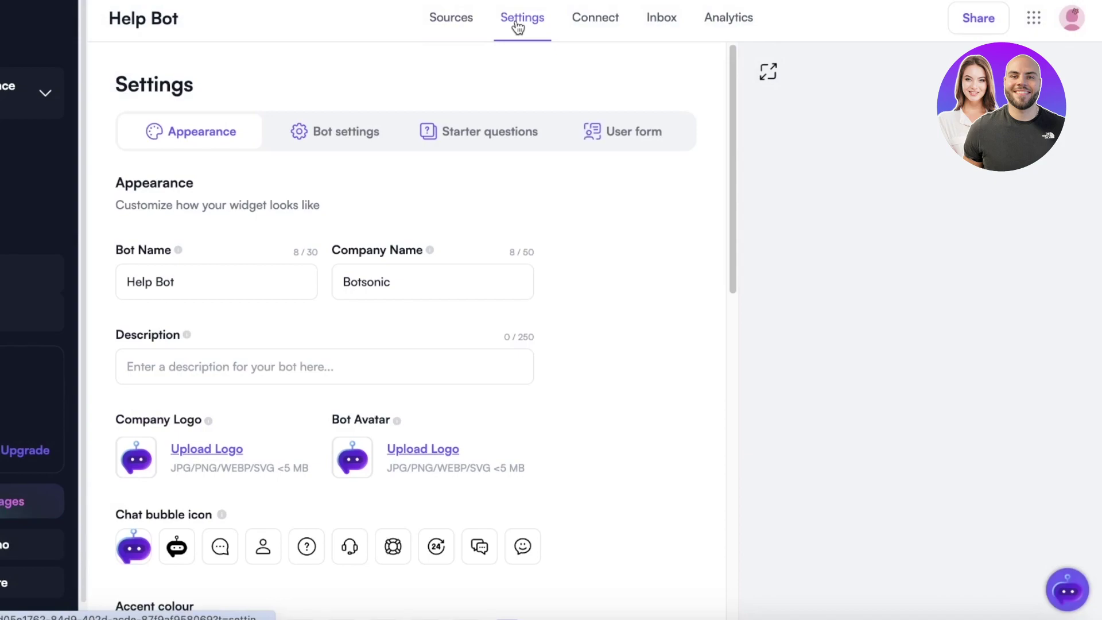
scroll(143, 358, down, 1)
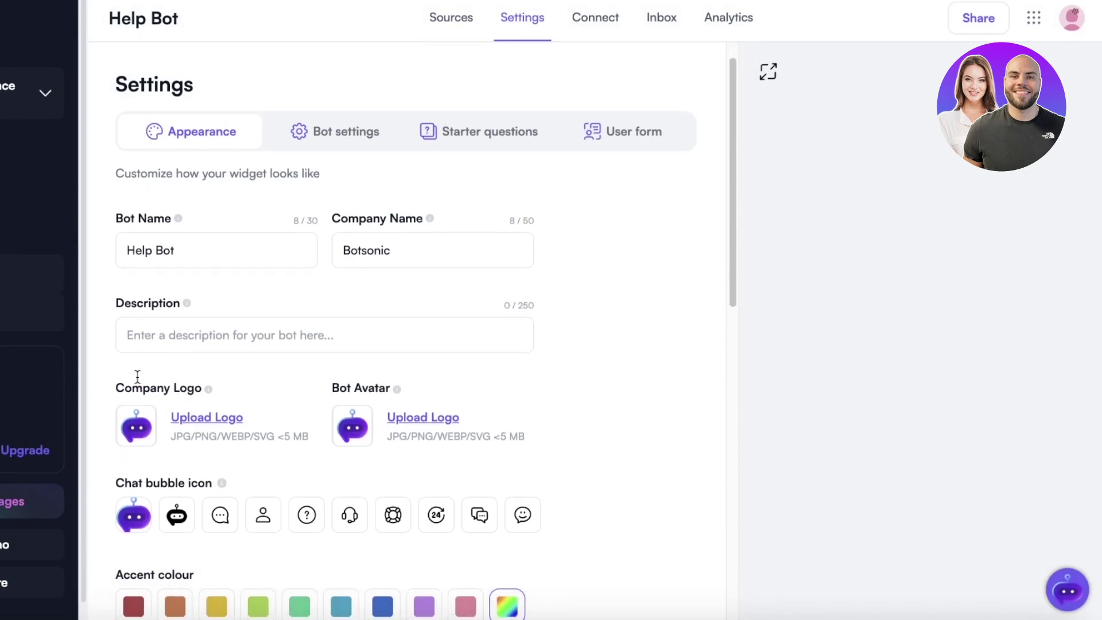
scroll(369, 278, down, 3)
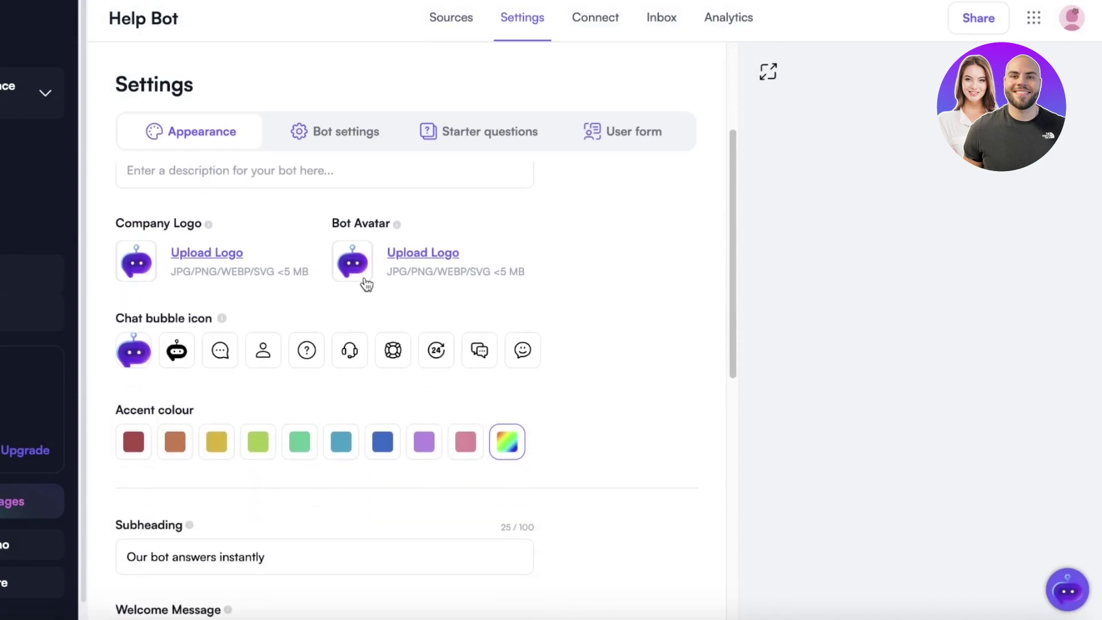
click(307, 350)
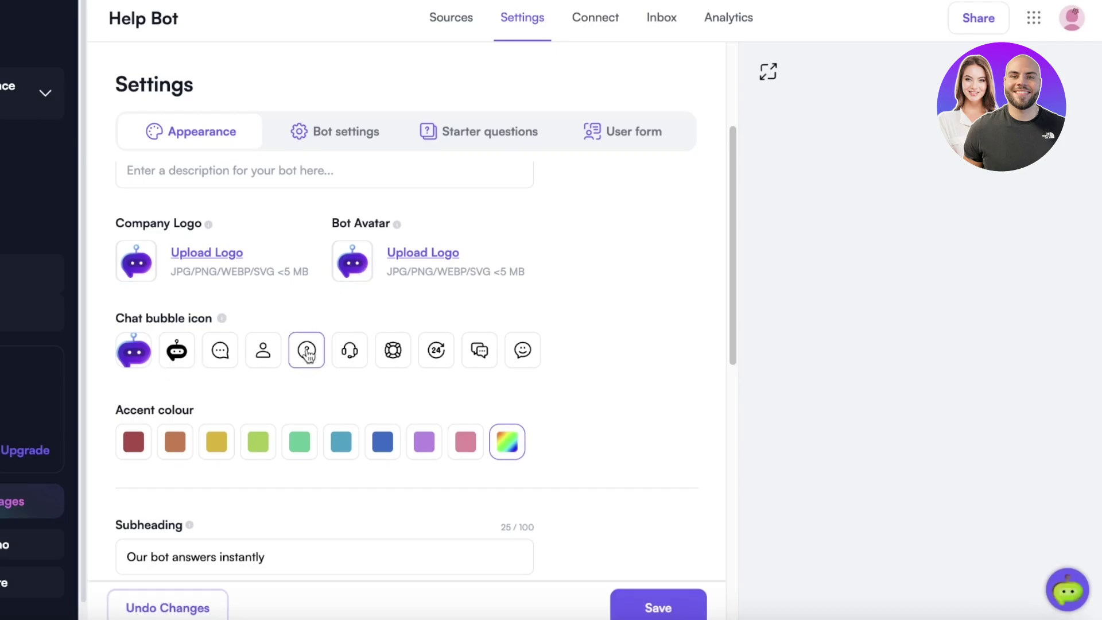
click(350, 351)
scroll(442, 411, down, 4)
scroll(438, 313, down, 5)
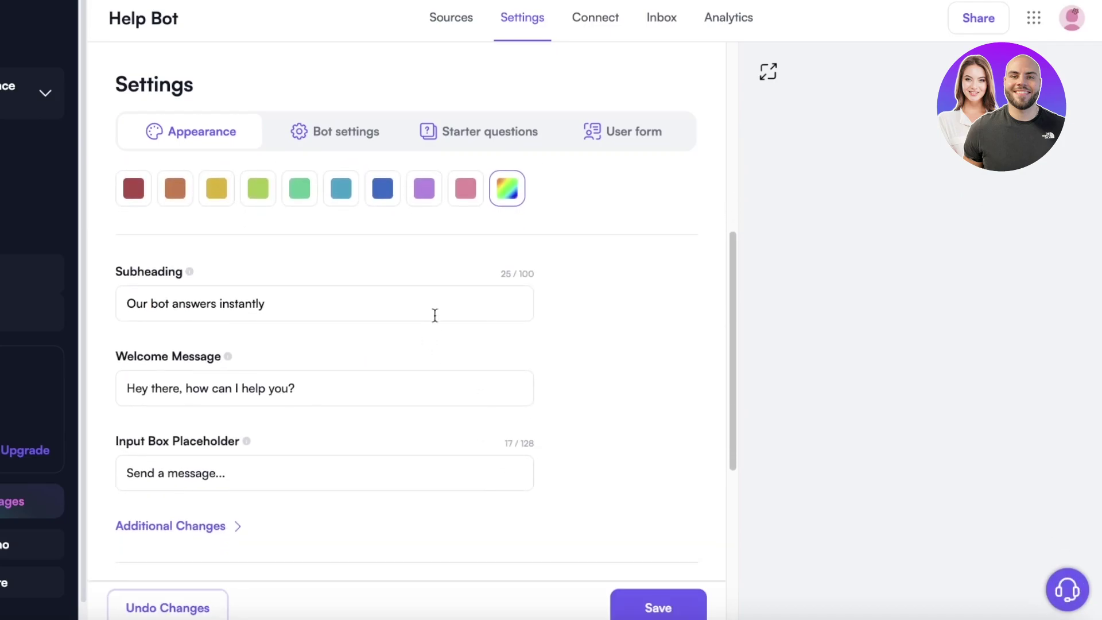
scroll(301, 352, up, 3)
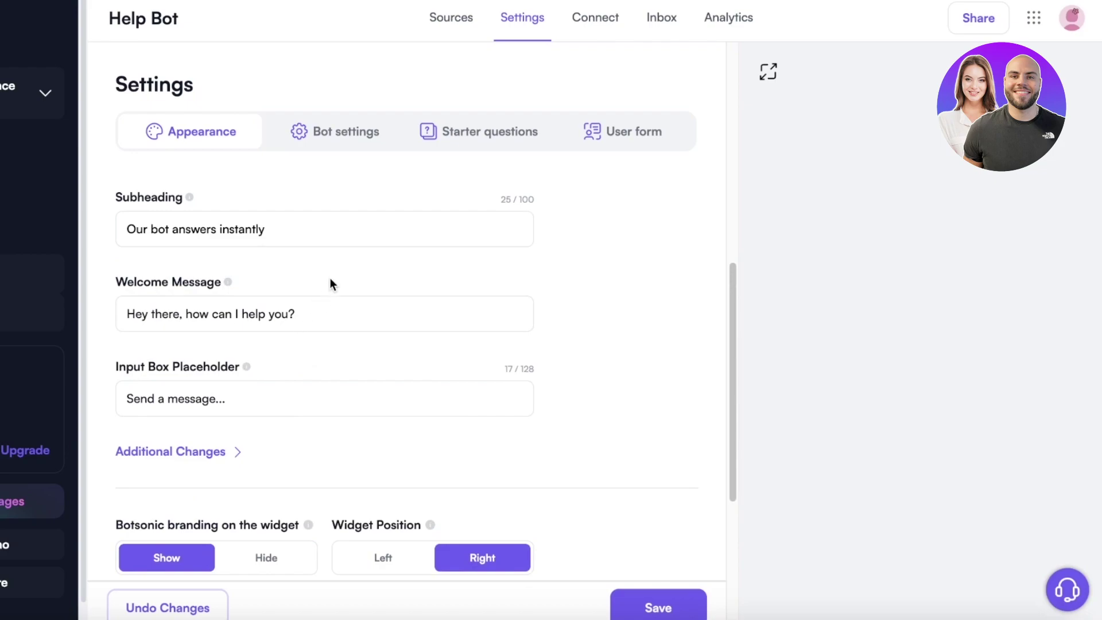
scroll(346, 243, up, 1)
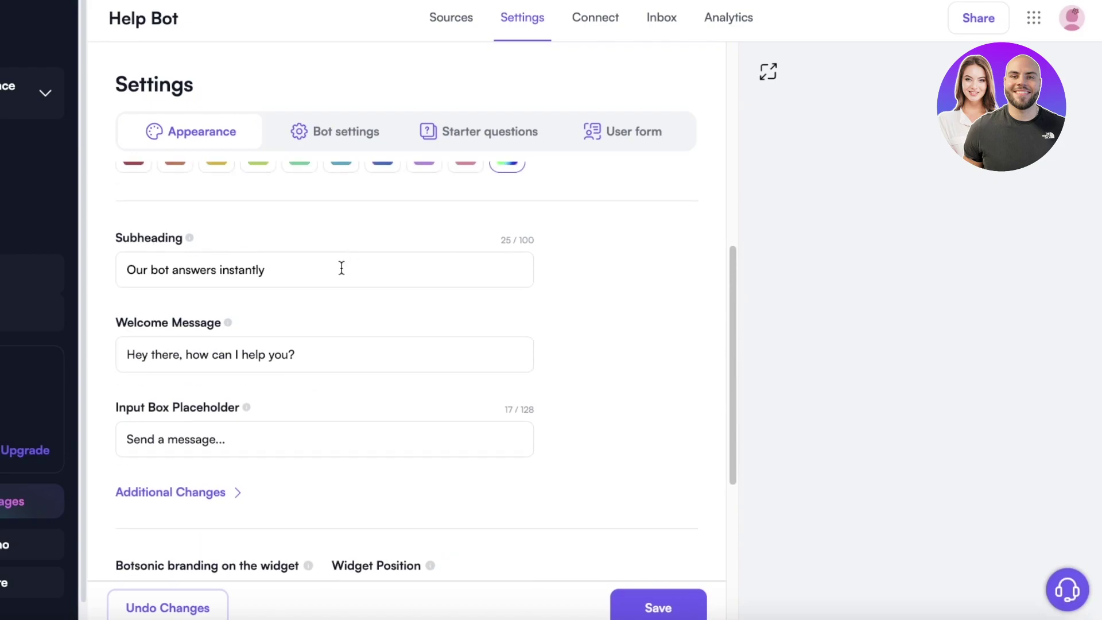
click(329, 265)
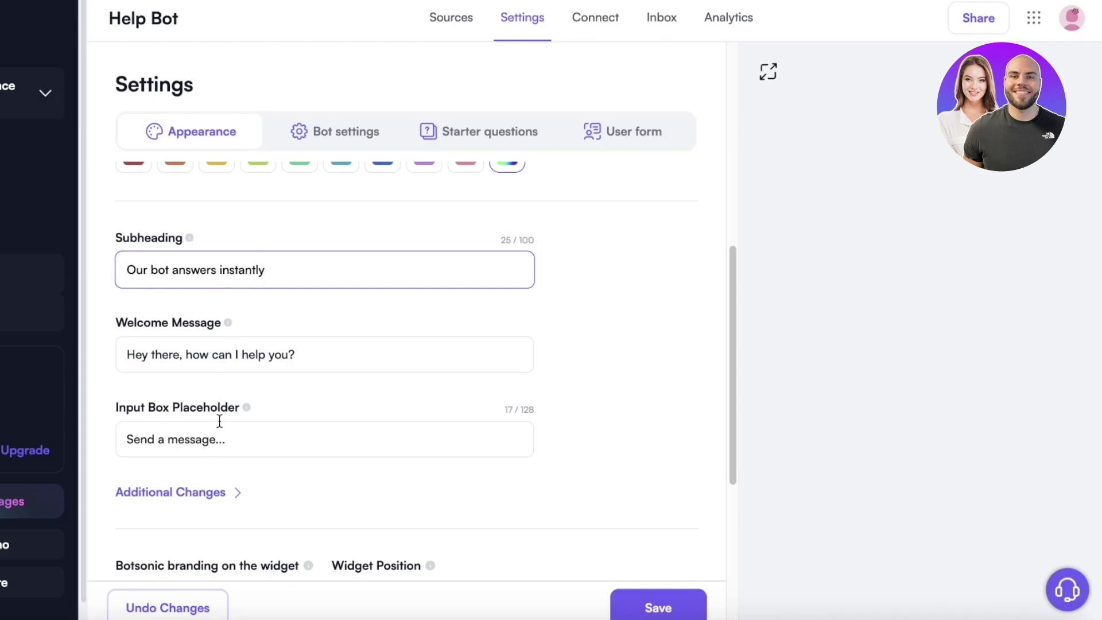
scroll(235, 423, up, 4)
click(465, 341)
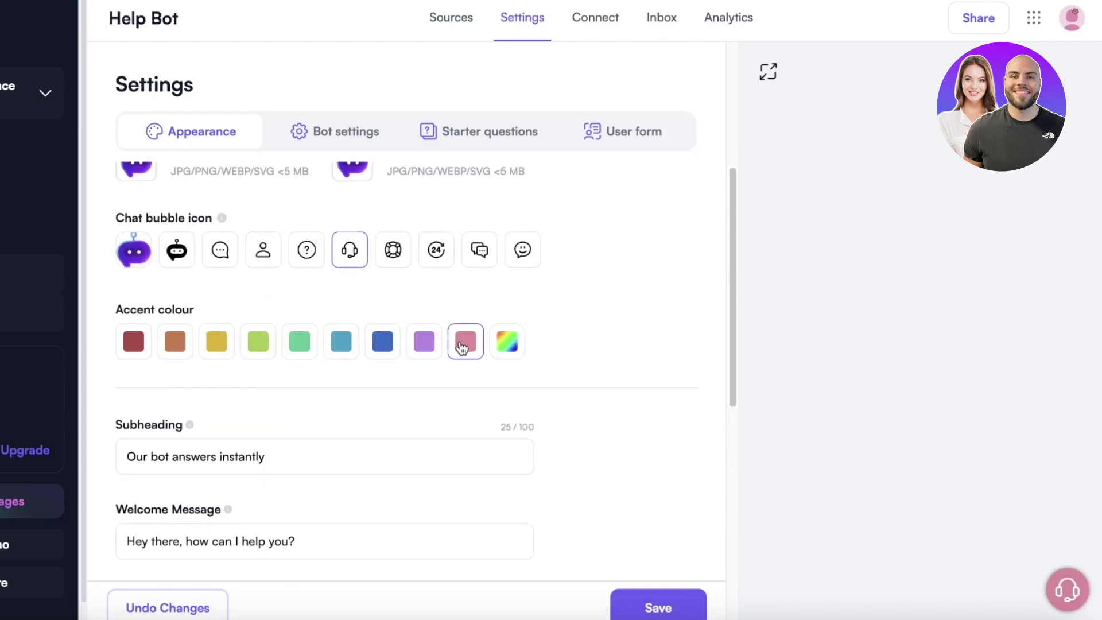
scroll(460, 350, up, 5)
scroll(190, 359, down, 4)
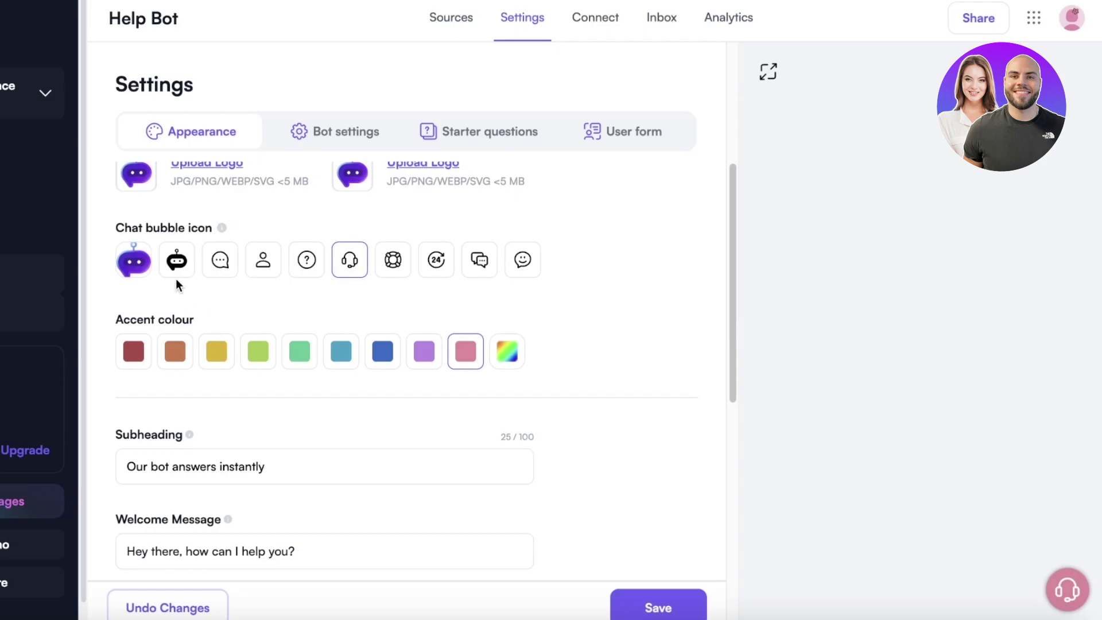
scroll(196, 370, up, 5)
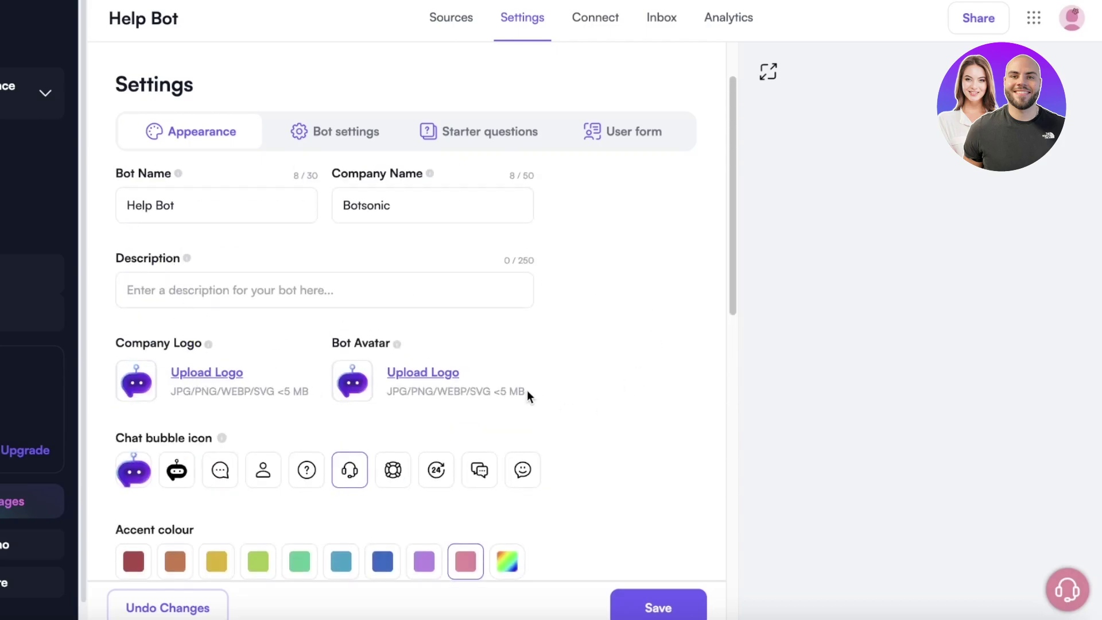
scroll(305, 318, up, 1)
Set Bot Name to 'Customer Service Bot' and Company Name to 'Durden', then save.
double_click(250, 290)
triple_click(250, 290)
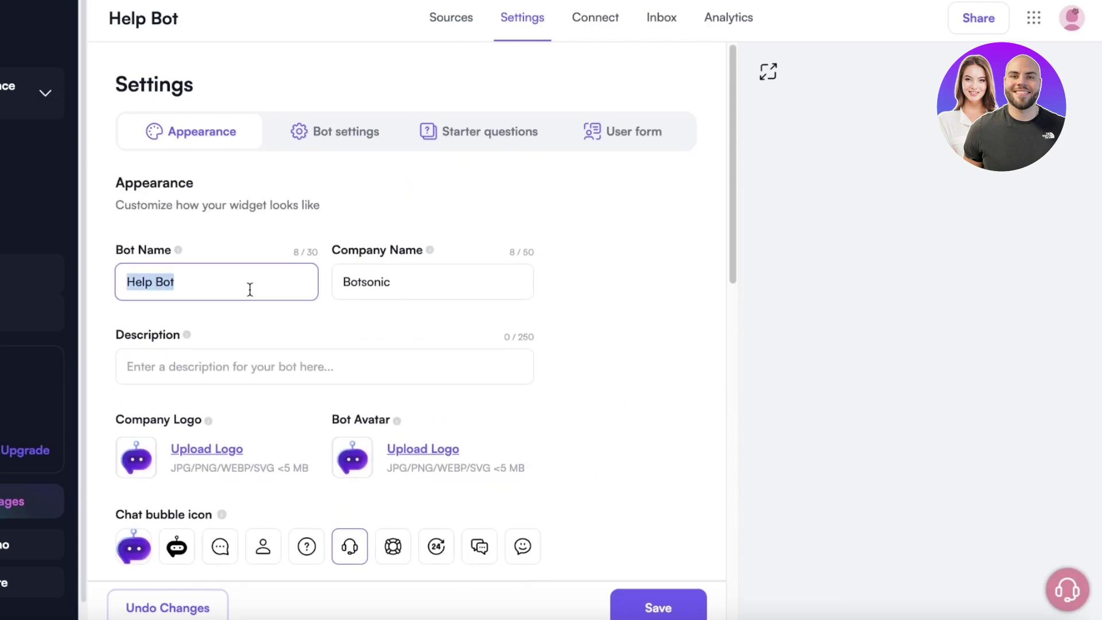
text(Customer)
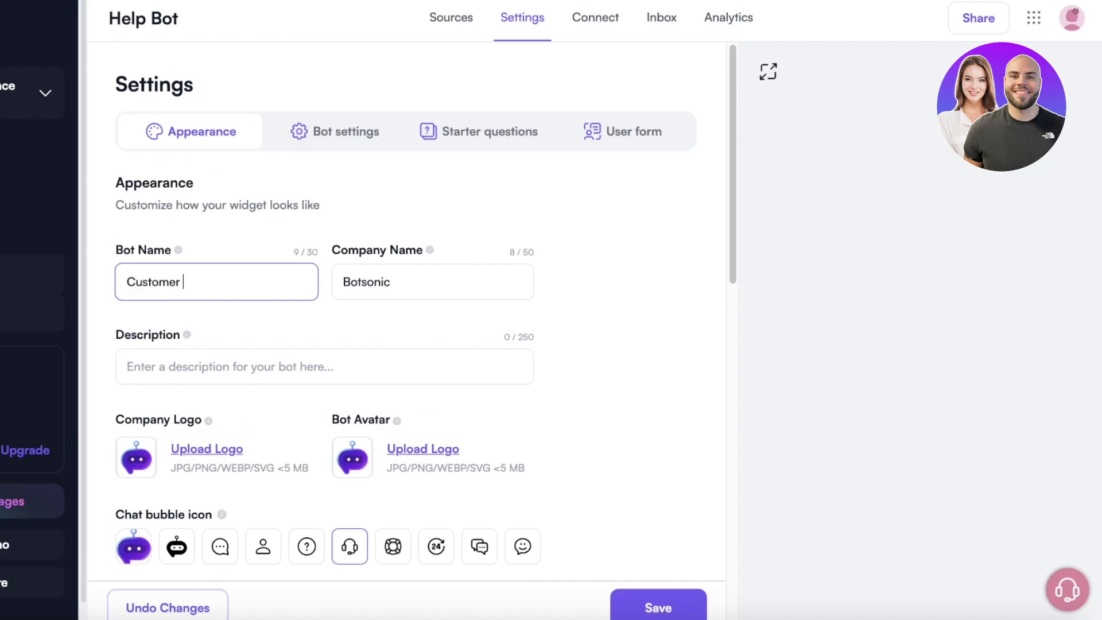
text( Service Bot)
click(357, 277)
double_click(356, 278)
text(Durden)
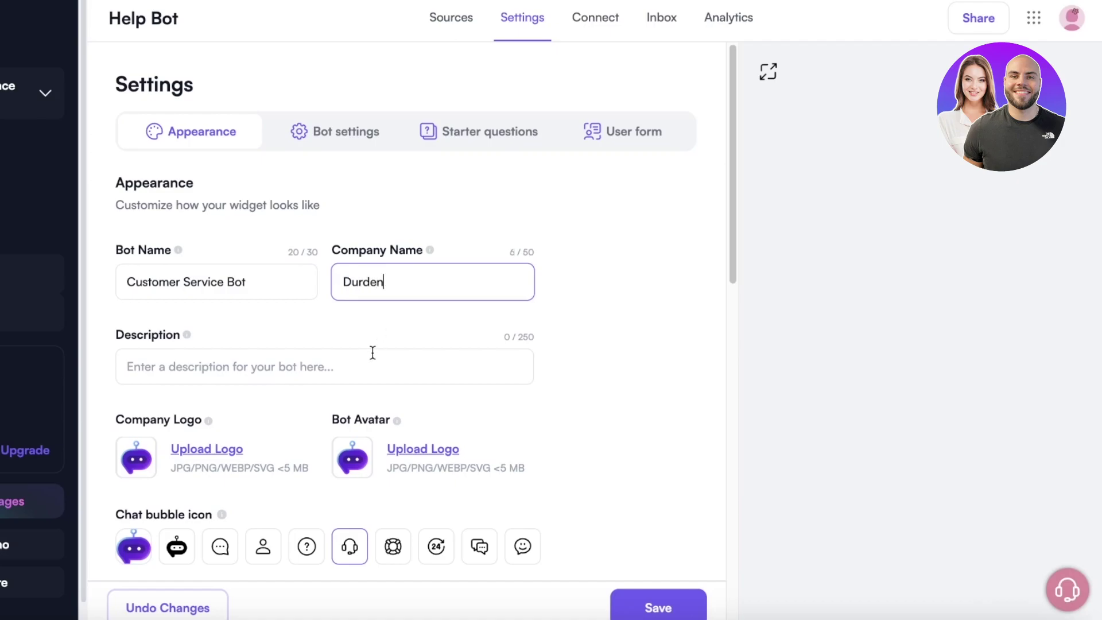
click(477, 329)
scroll(474, 327, down, 10)
click(392, 143)
click(654, 257)
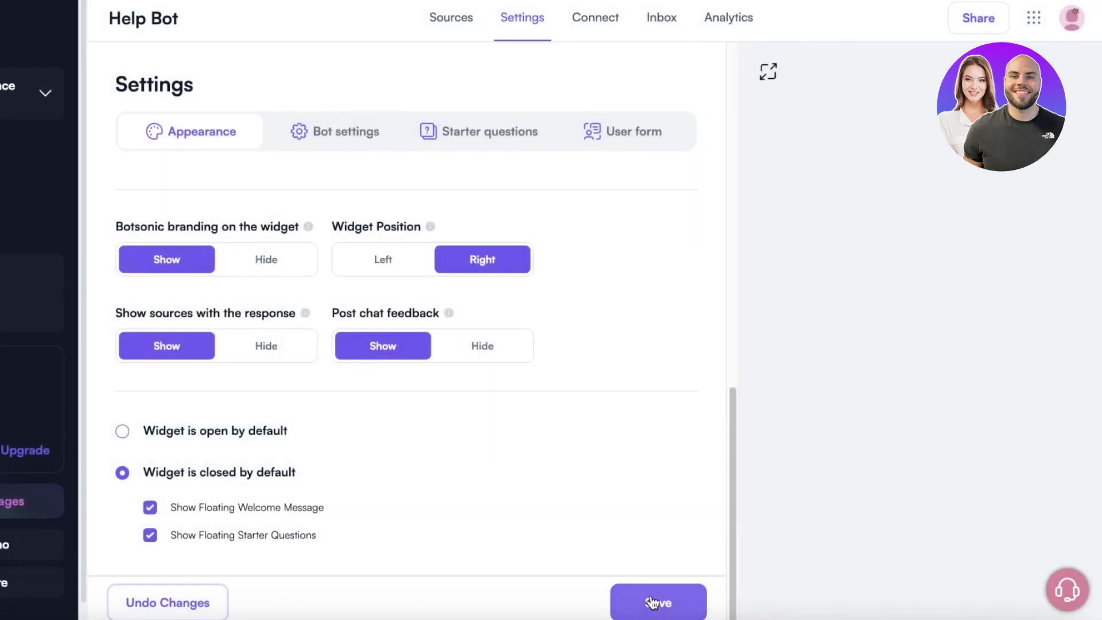
Look through Bot settings and Starter questions, cancel a new starter question, then view User form.
click(372, 145)
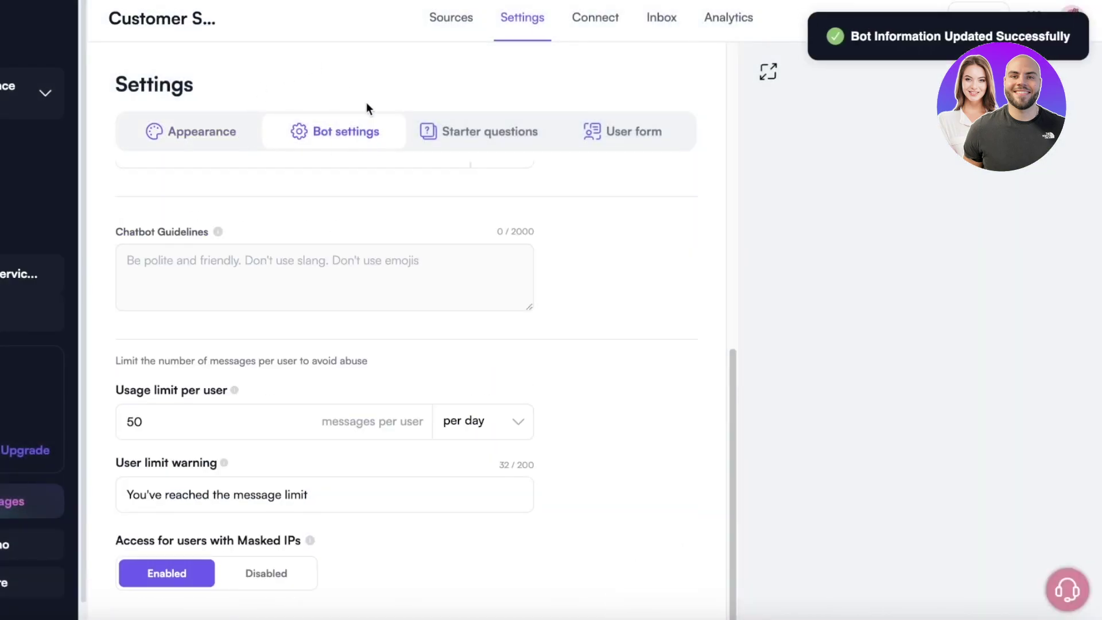
scroll(339, 207, up, 10)
scroll(206, 376, down, 10)
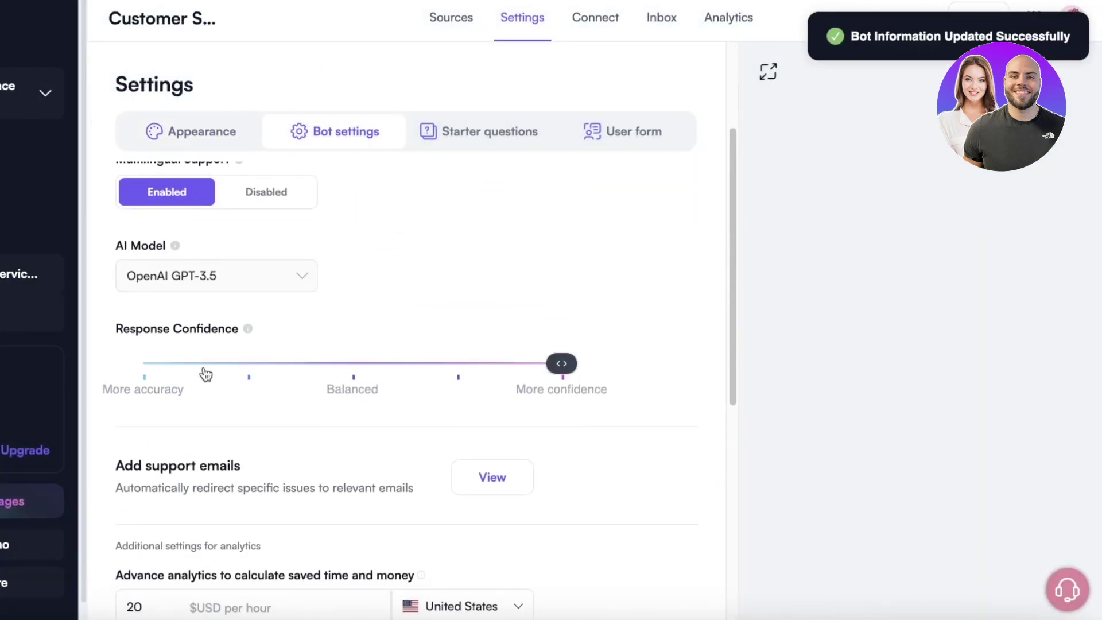
click(489, 143)
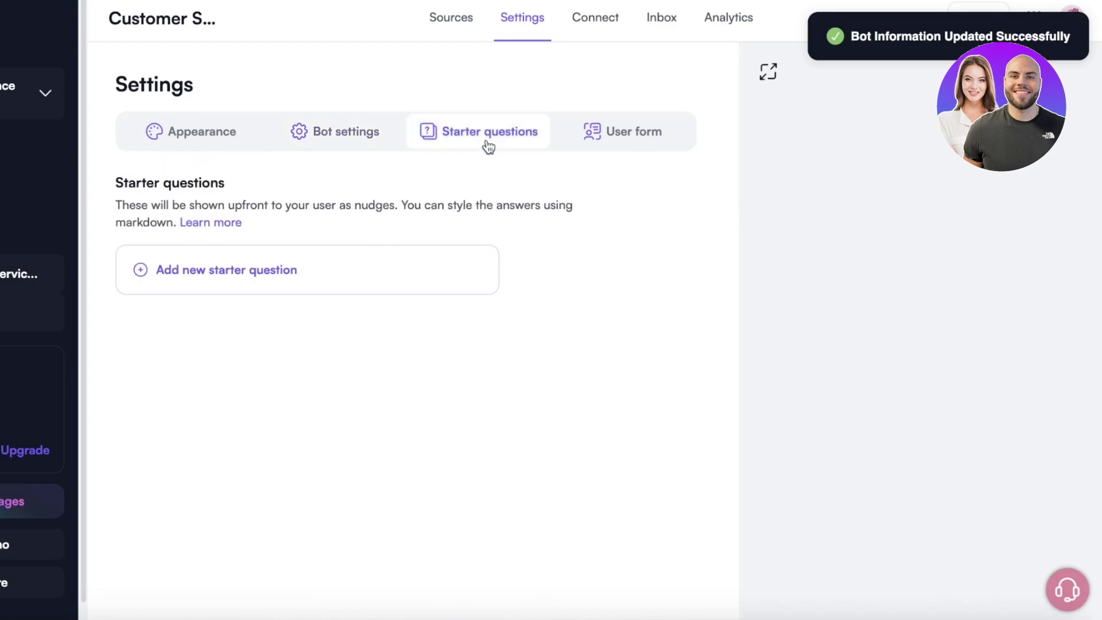
click(270, 272)
click(473, 412)
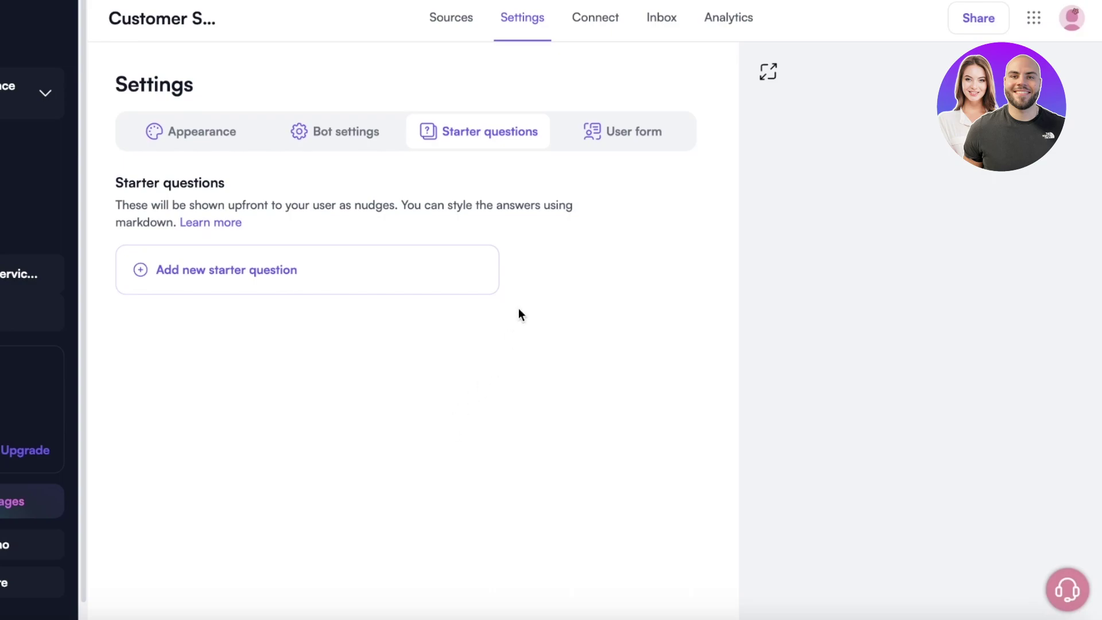
click(593, 131)
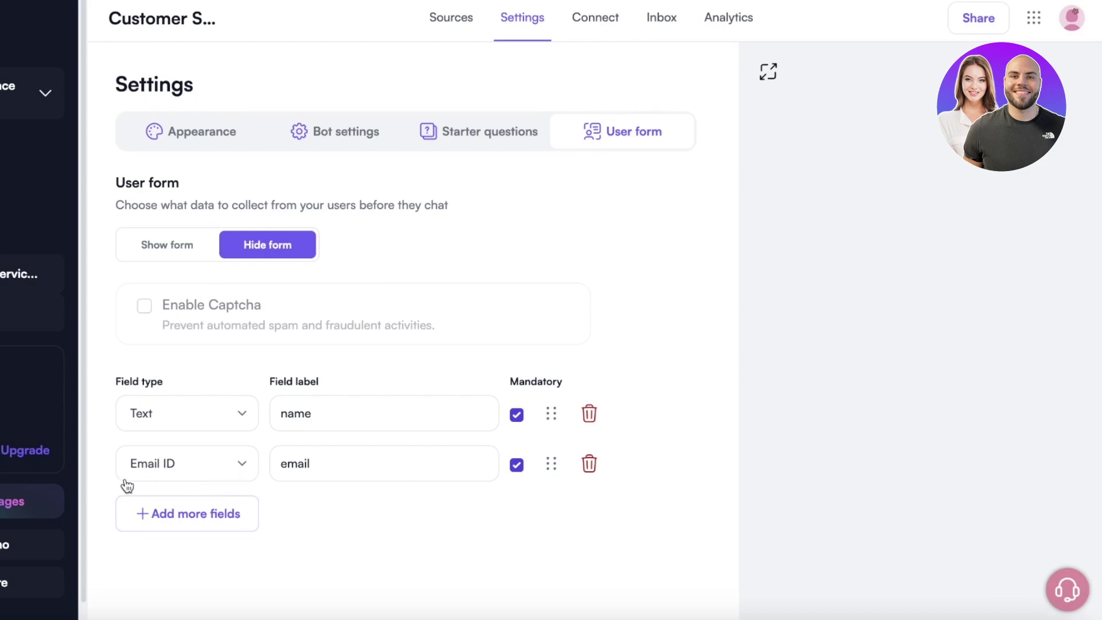
click(515, 415)
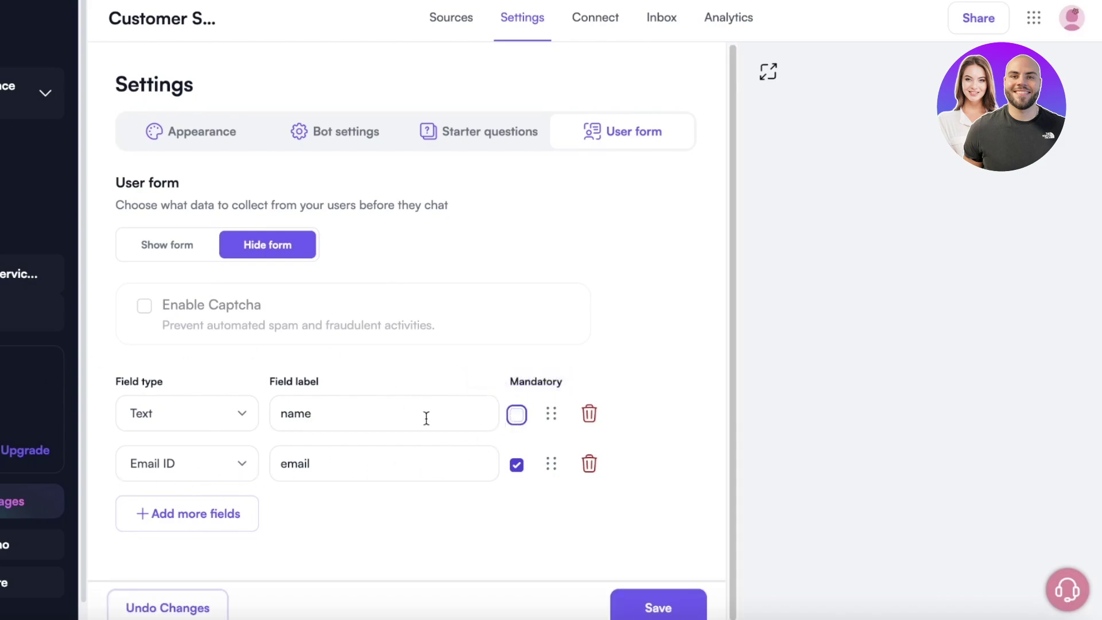
click(517, 416)
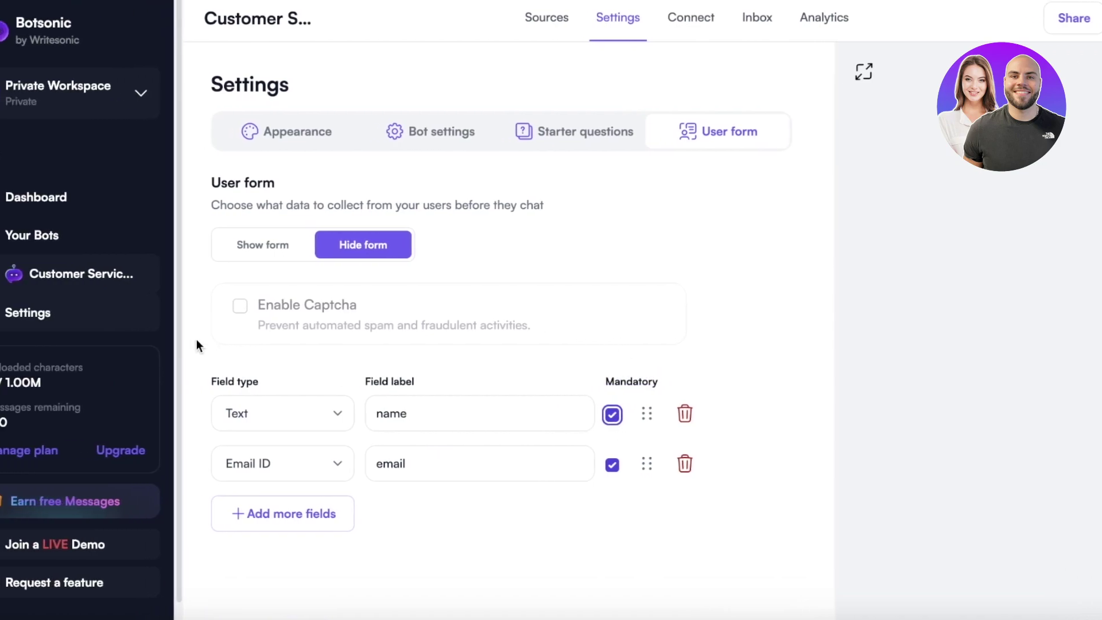
Go back to the Botsonic Dashboard showing Customer Service Bot under Your Bots.
click(16, 25)
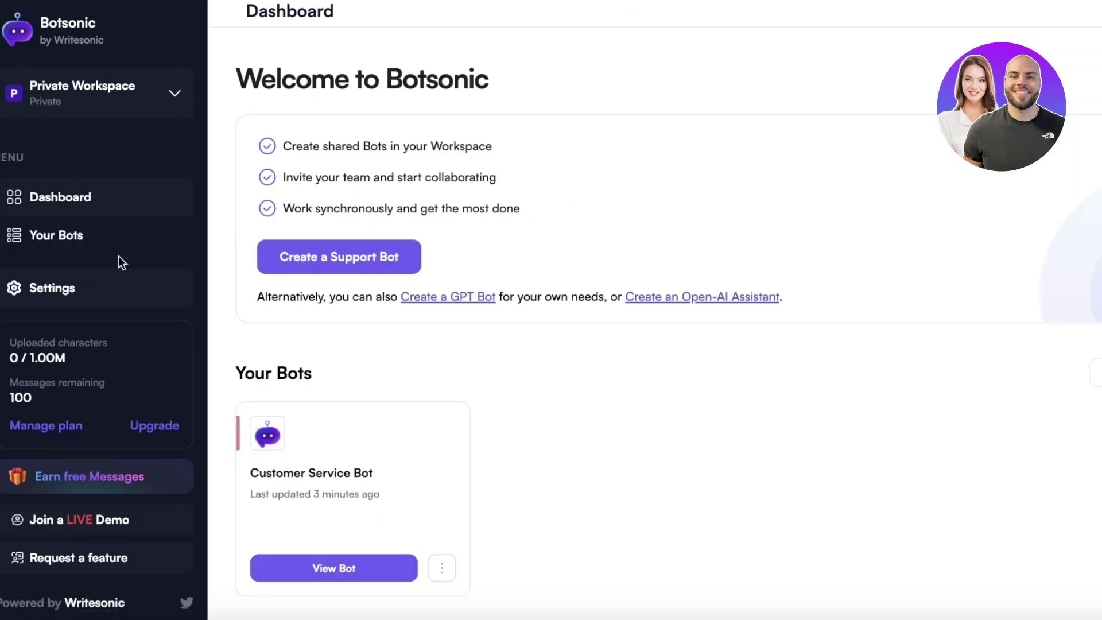